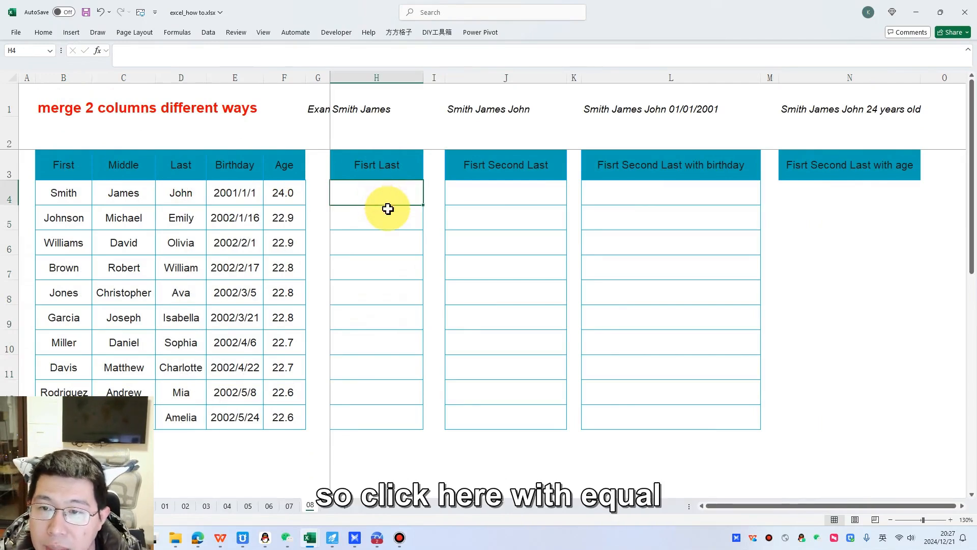
Step: Enter =B4&" "&D4 in H4 to join the first and last names with a space
type("=")
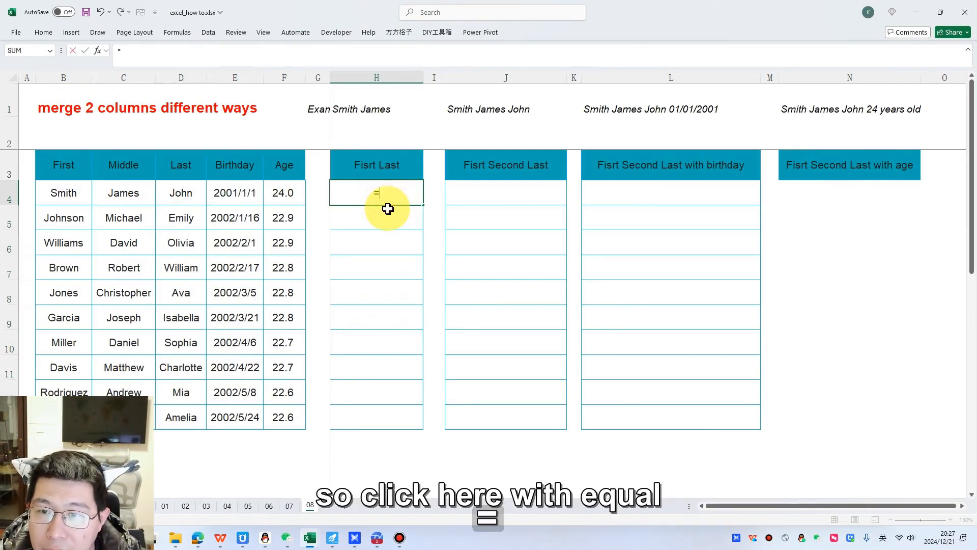
left_click(57, 196)
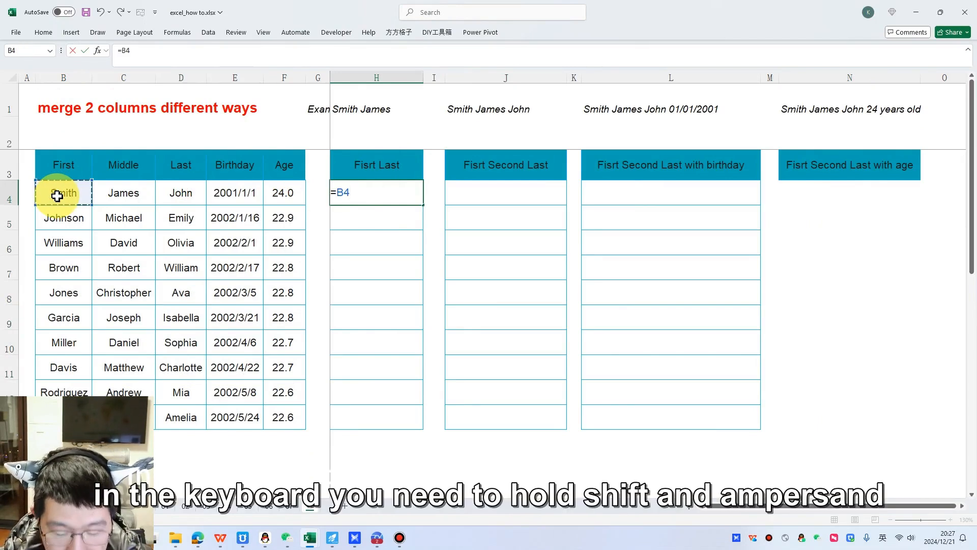
key("shift")
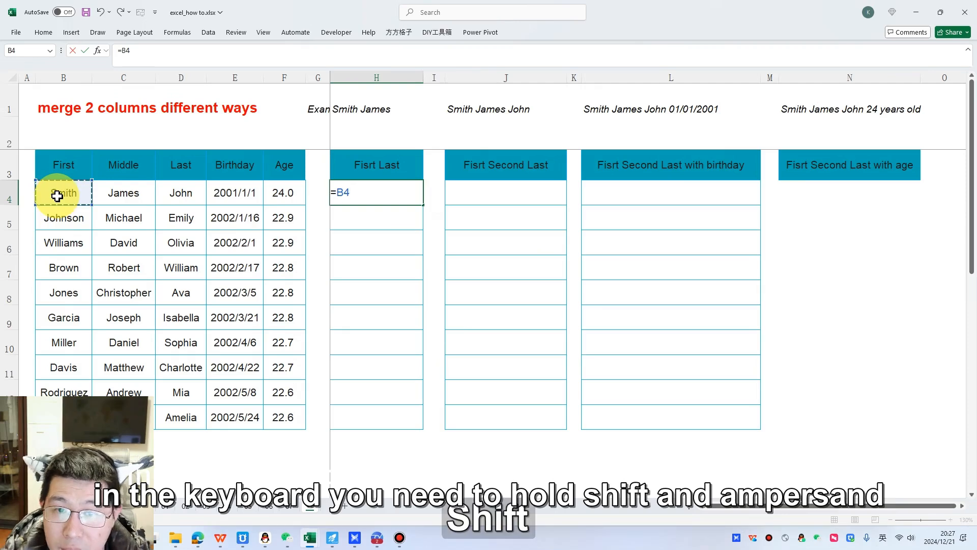
type("&")
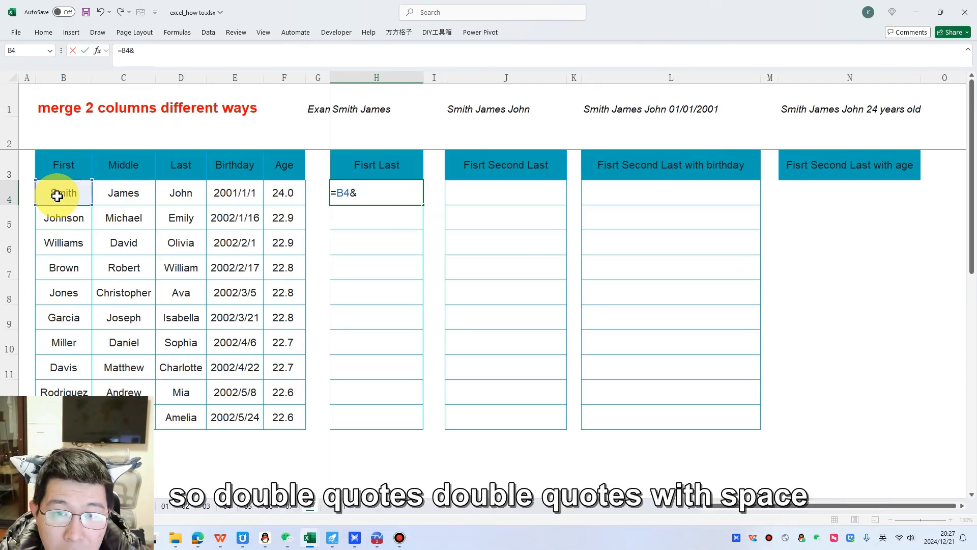
type("\"")
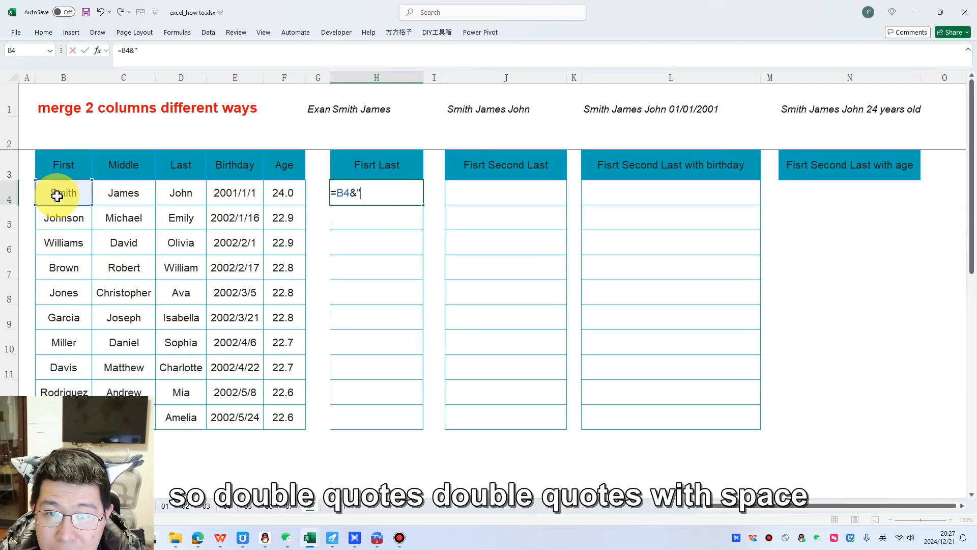
type(" \"")
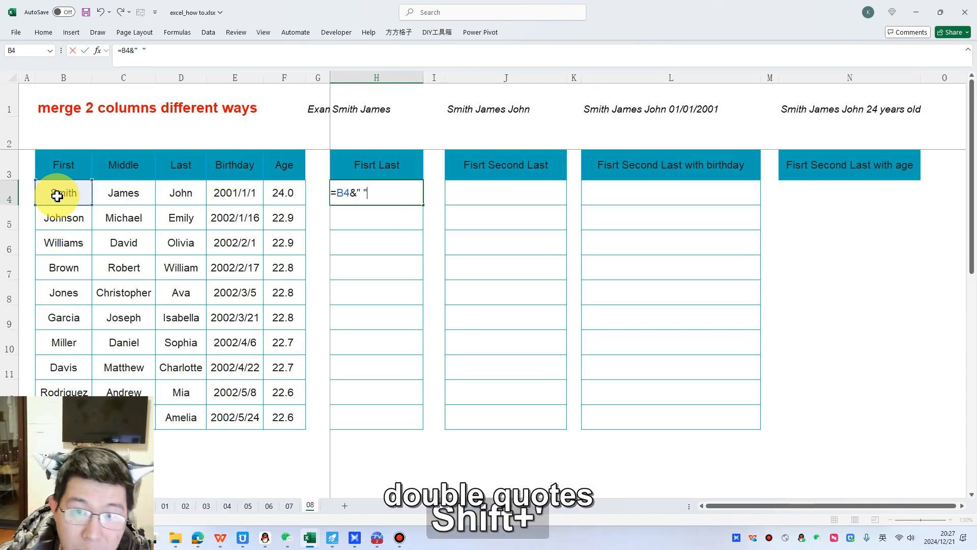
type("&")
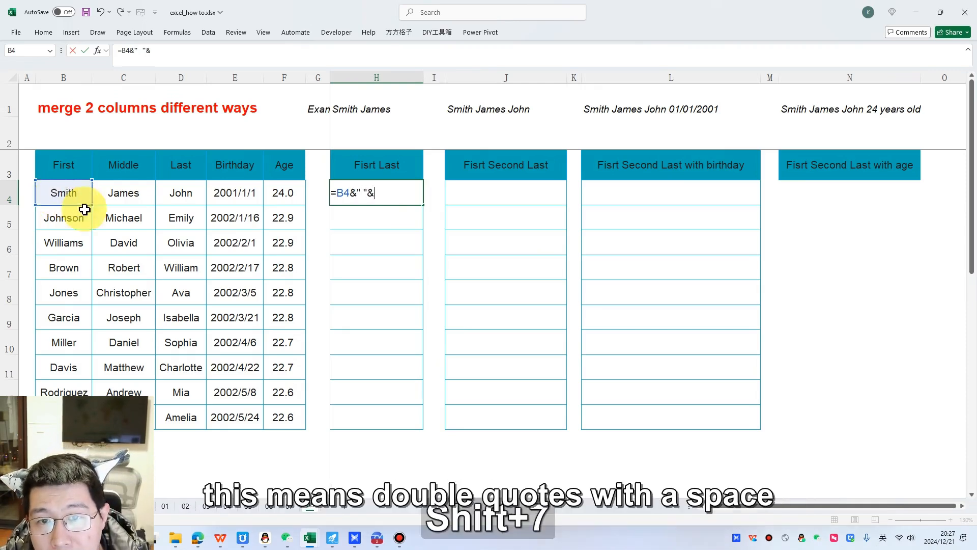
left_click_drag(358, 188, 369, 188)
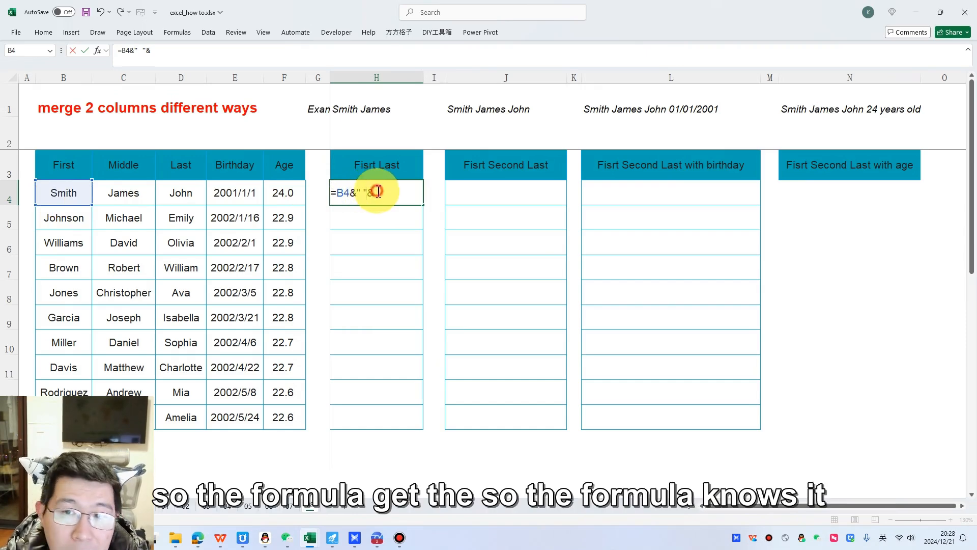
left_click(183, 192)
key("Return")
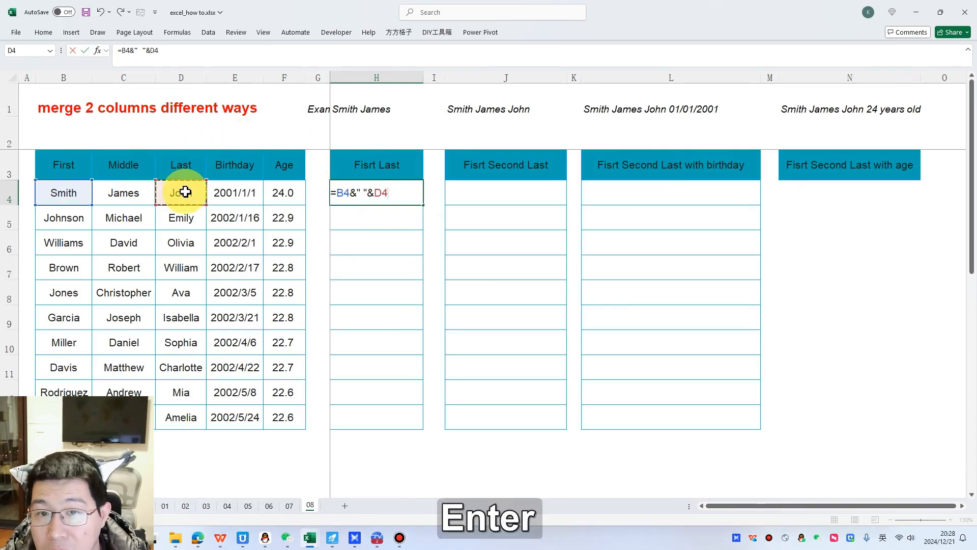
Step: Fill the H4 formula down to H13 and clear the contents of the filled range
left_click(365, 193)
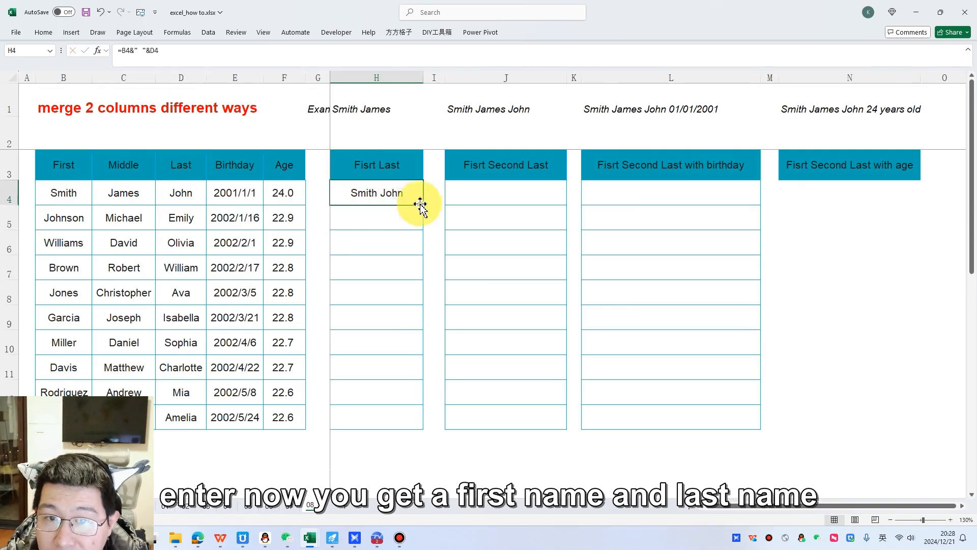
left_click_drag(428, 201, 421, 422)
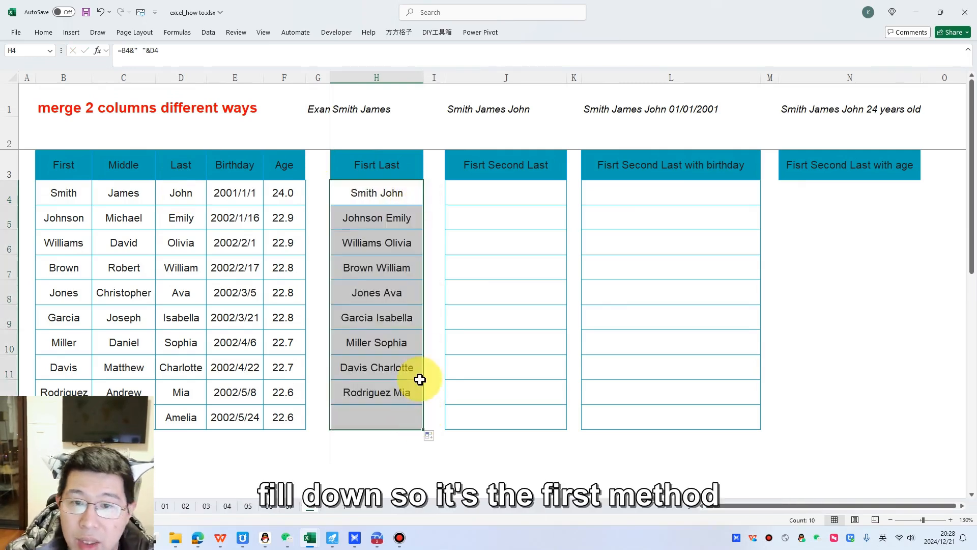
key("Delete")
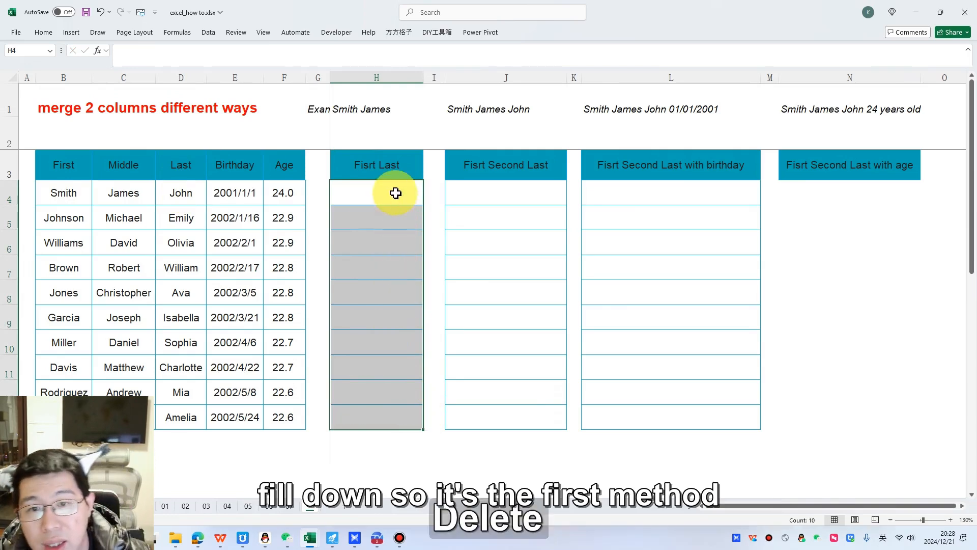
Step: Enter =CONCAT(B4," ",D4) in H4 to combine the first and last names
left_click(396, 192)
type("=")
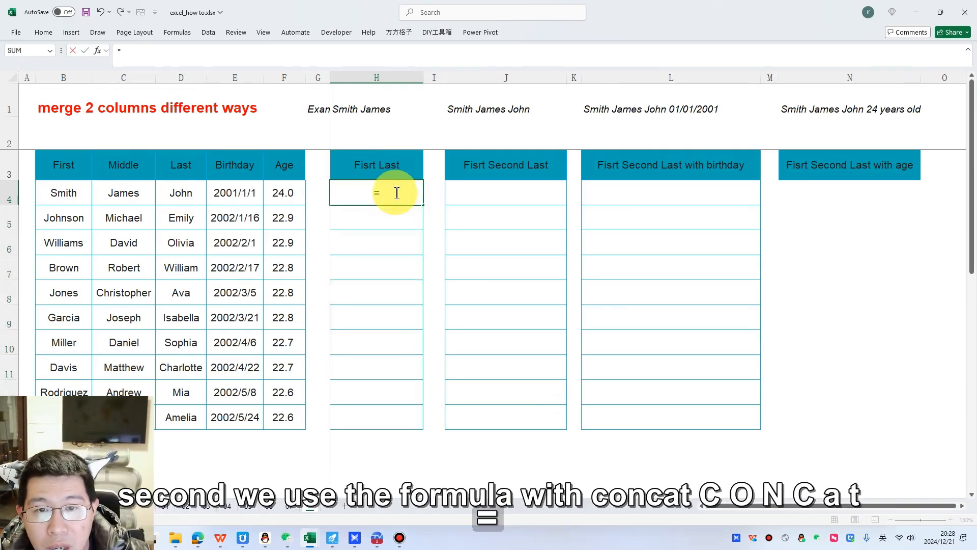
type("con")
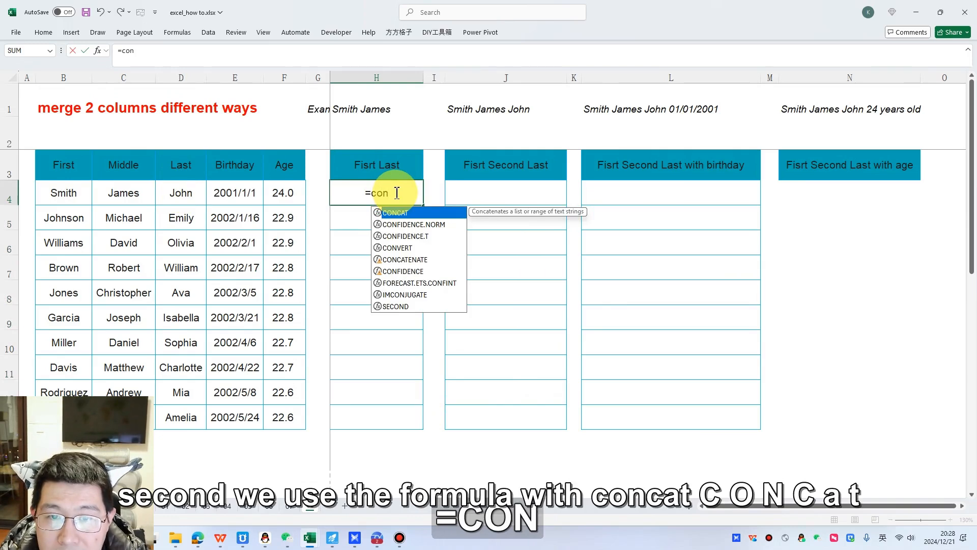
double_click(401, 214)
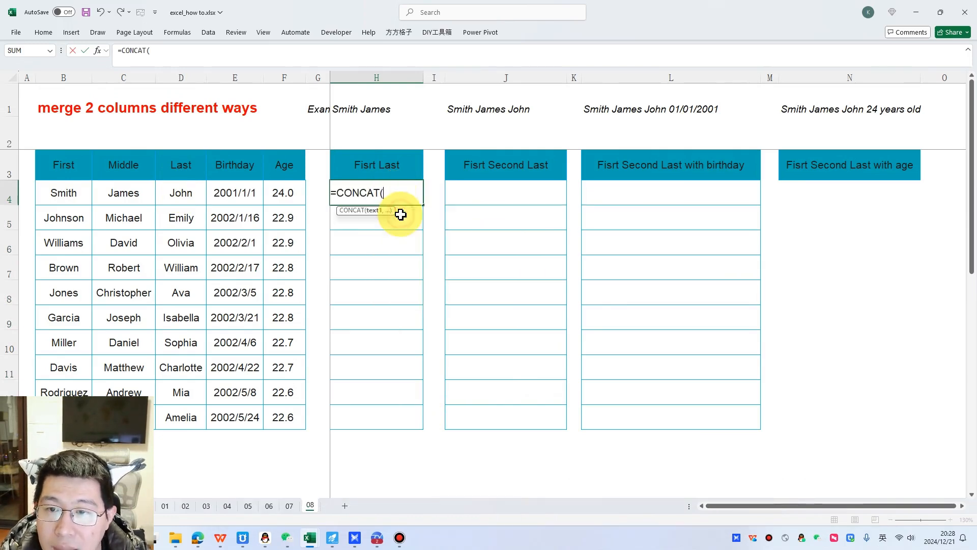
left_click(60, 196)
type(",")
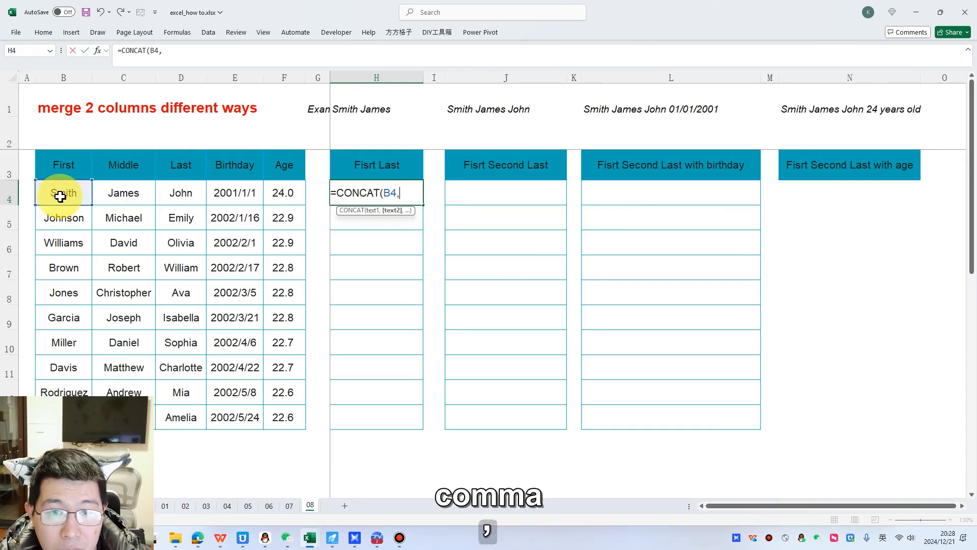
type("\"")
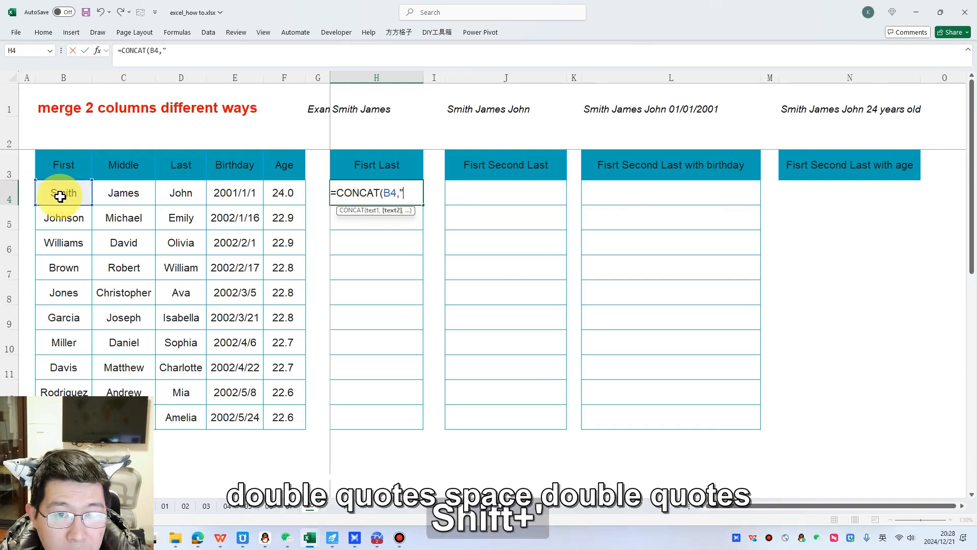
type(" \"")
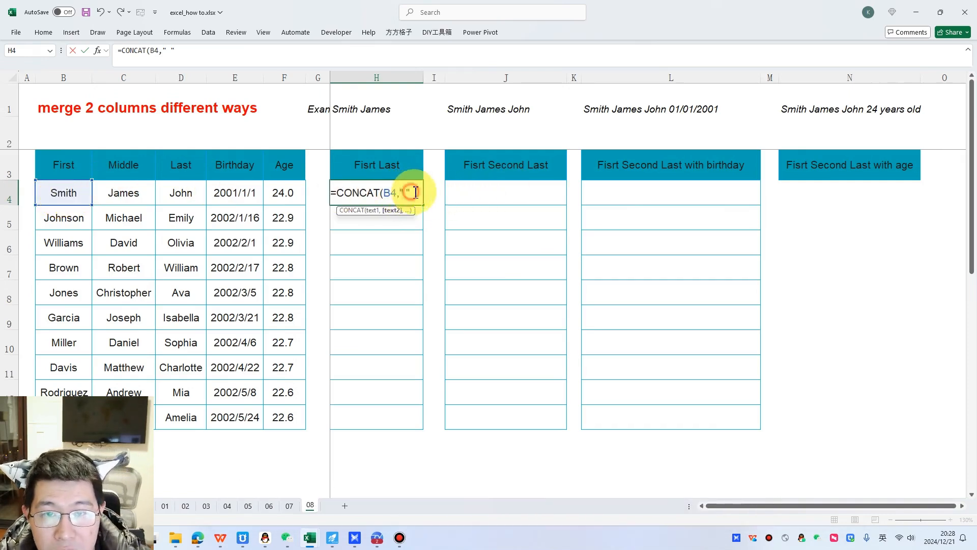
type(",")
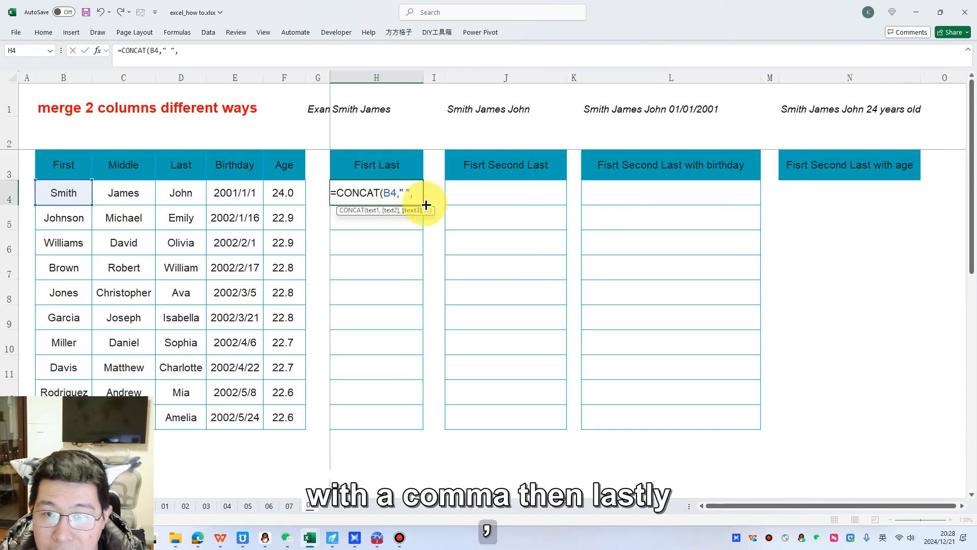
left_click(176, 190)
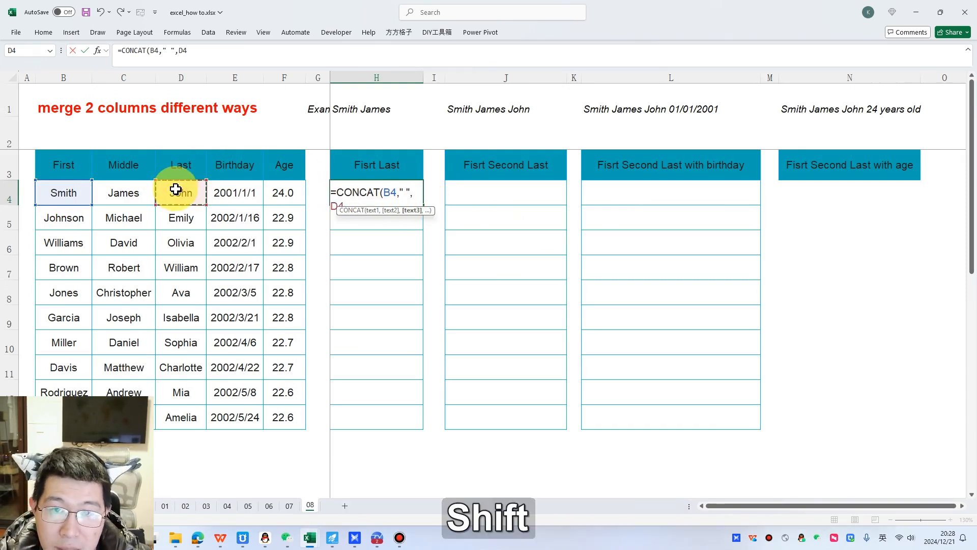
type(")")
key("Return")
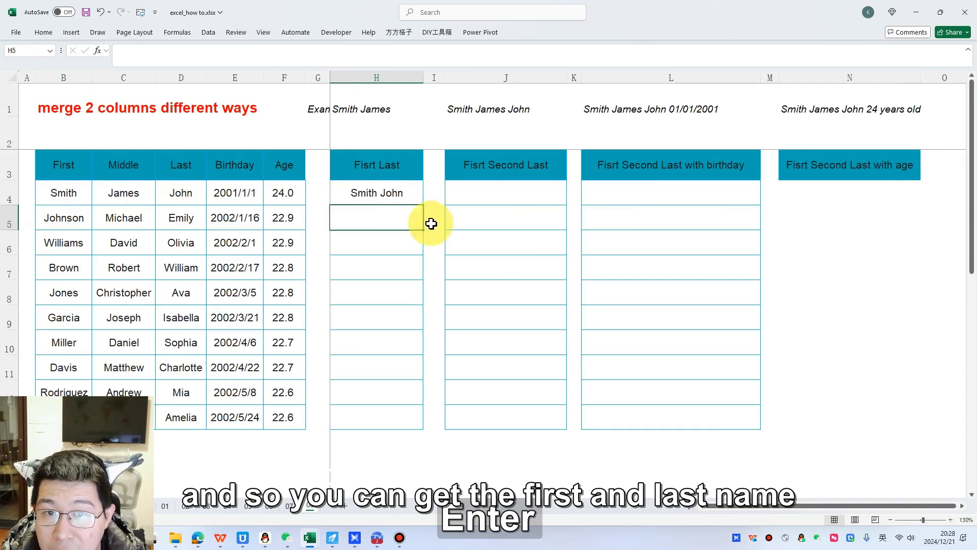
Step: Fill the CONCAT formula from H4 down to H13
left_click(408, 190)
left_click_drag(422, 204, 412, 429)
left_click(486, 194)
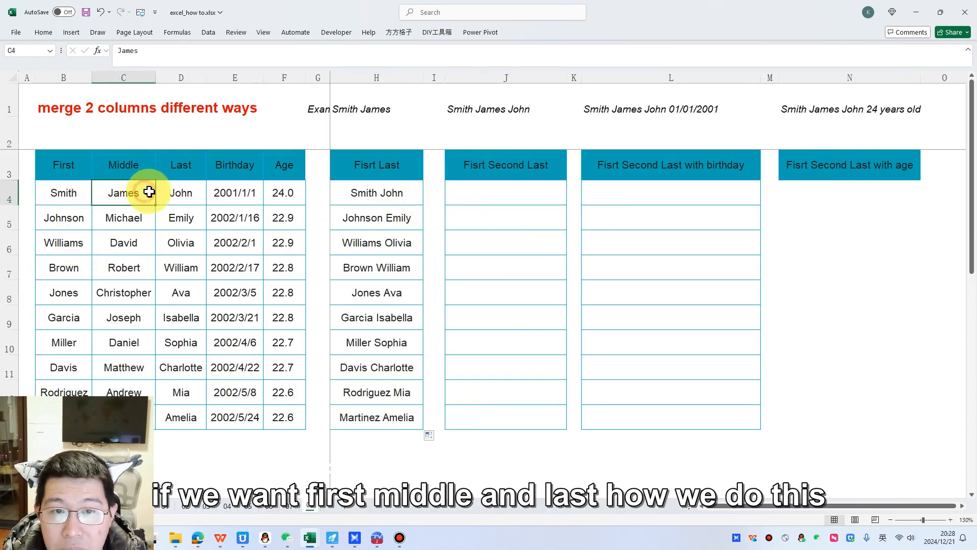
Step: Enter =CONCAT(B4," ",C4," ",D4) in J4 to combine the first, middle and last names
double_click(557, 201)
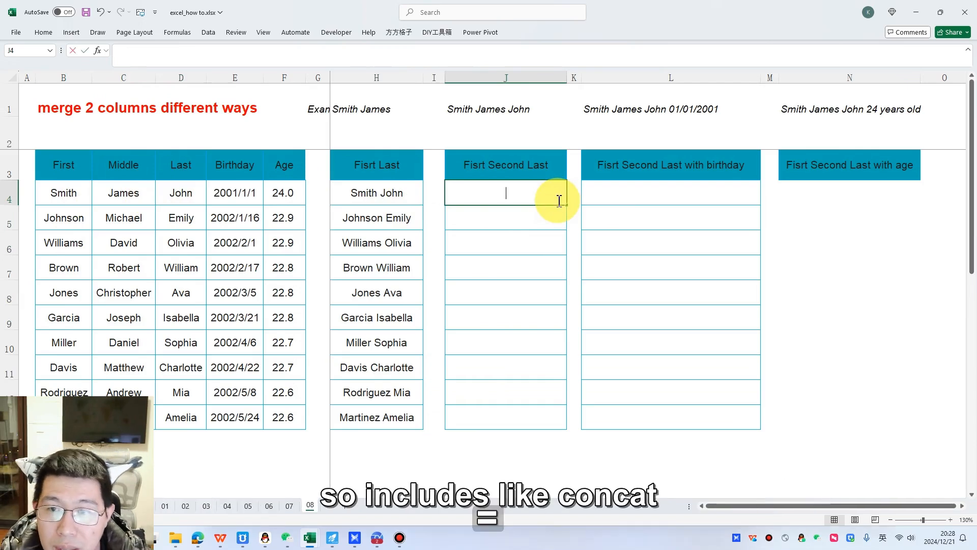
type("=conta")
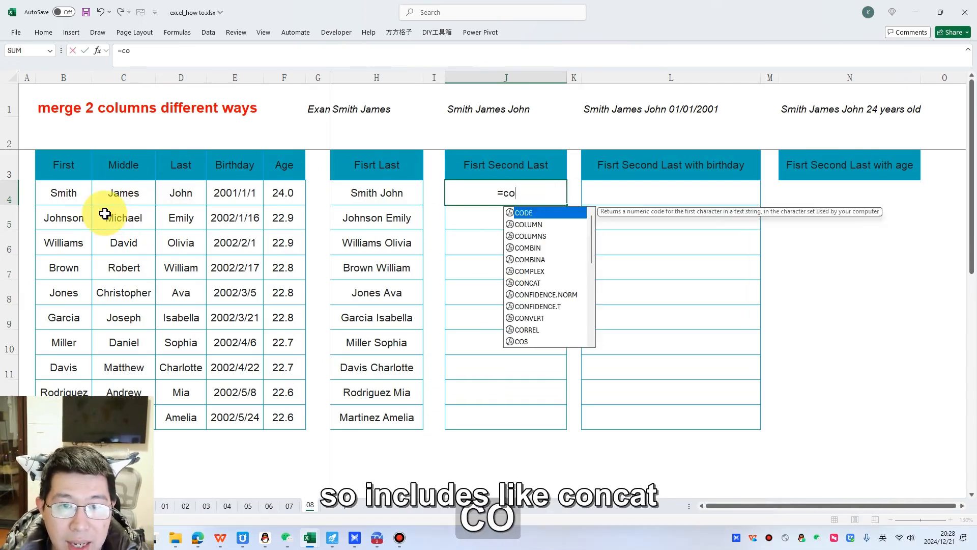
key("BackSpace")
key("BackSpace")
type("cat(")
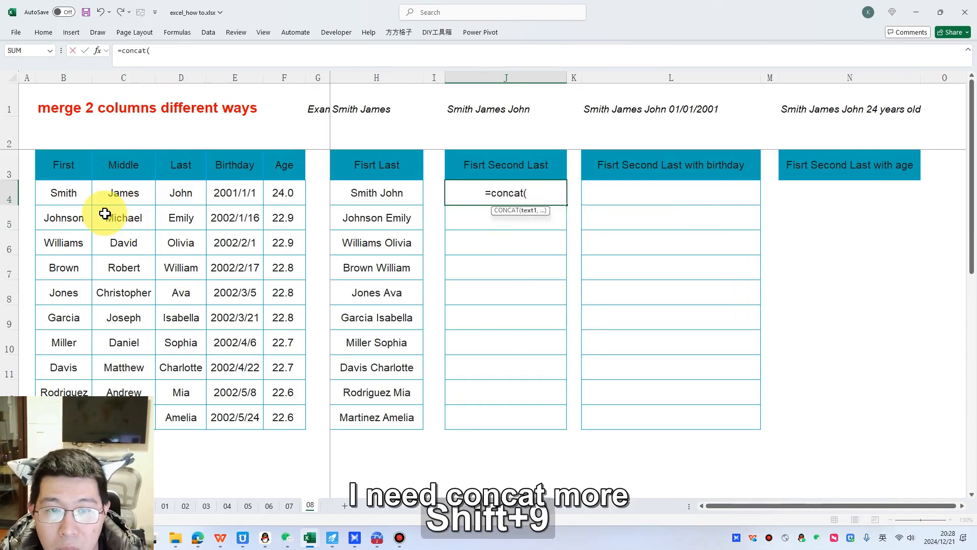
left_click(74, 192)
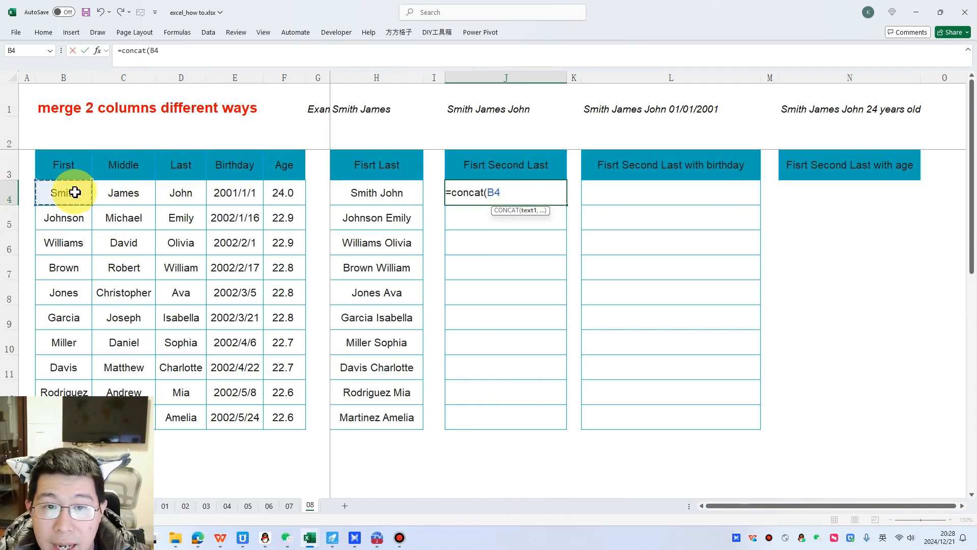
type(",\"")
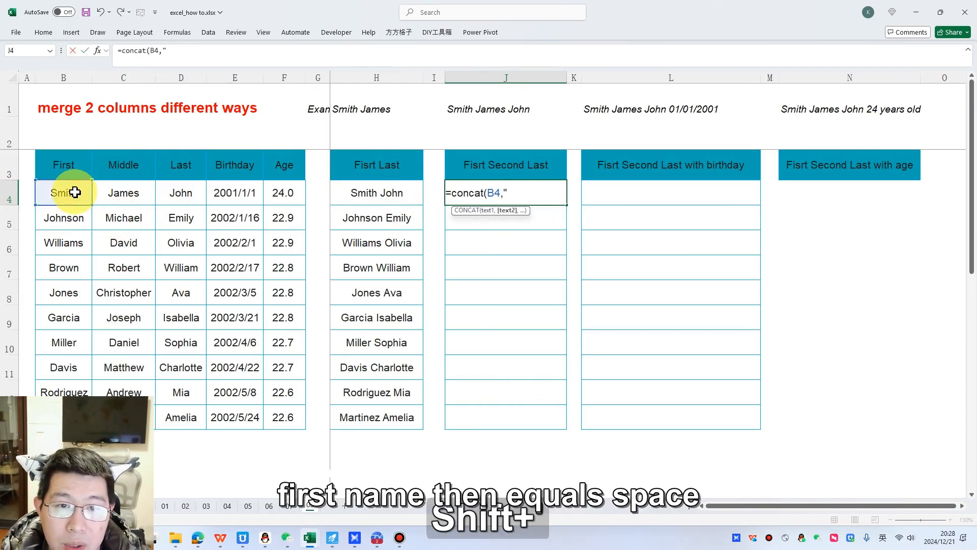
type(" \",")
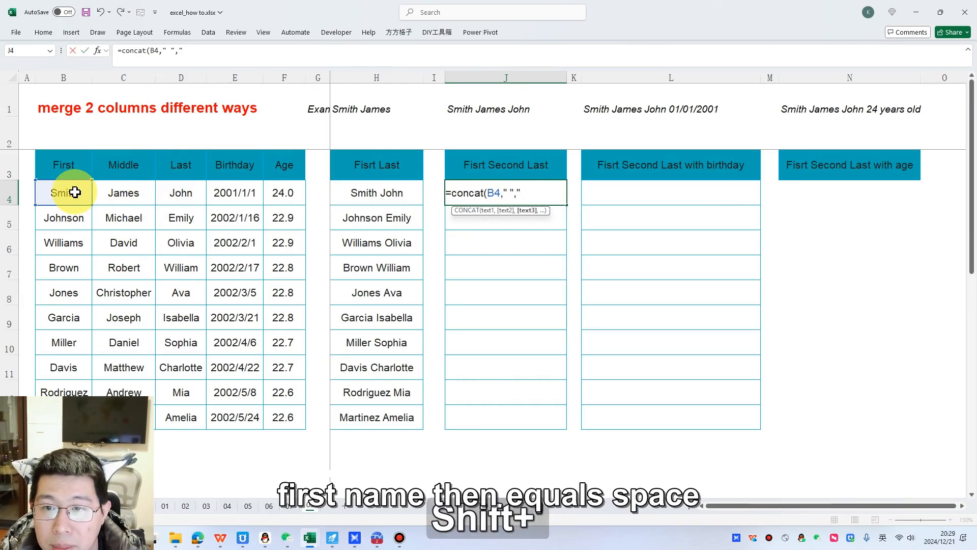
left_click(132, 191)
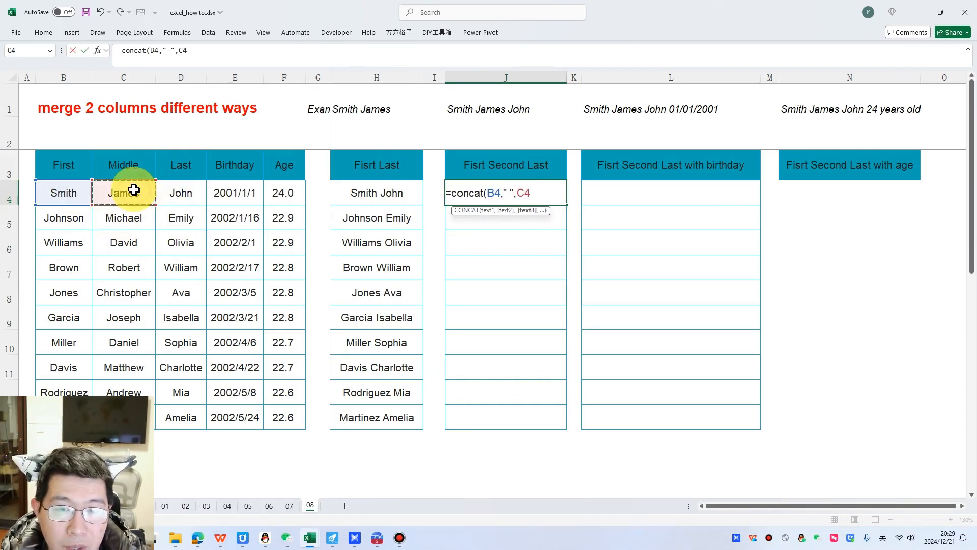
type(",\"")
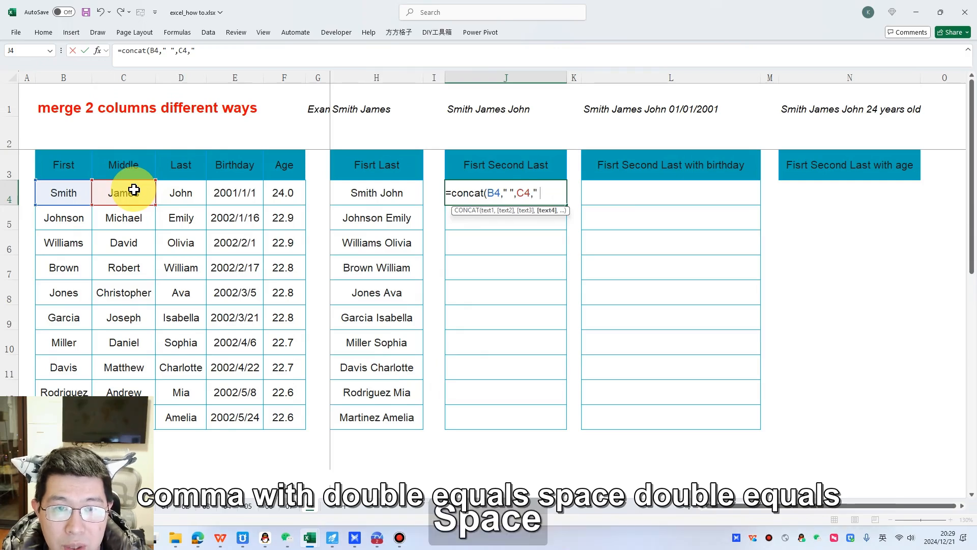
type(" \",")
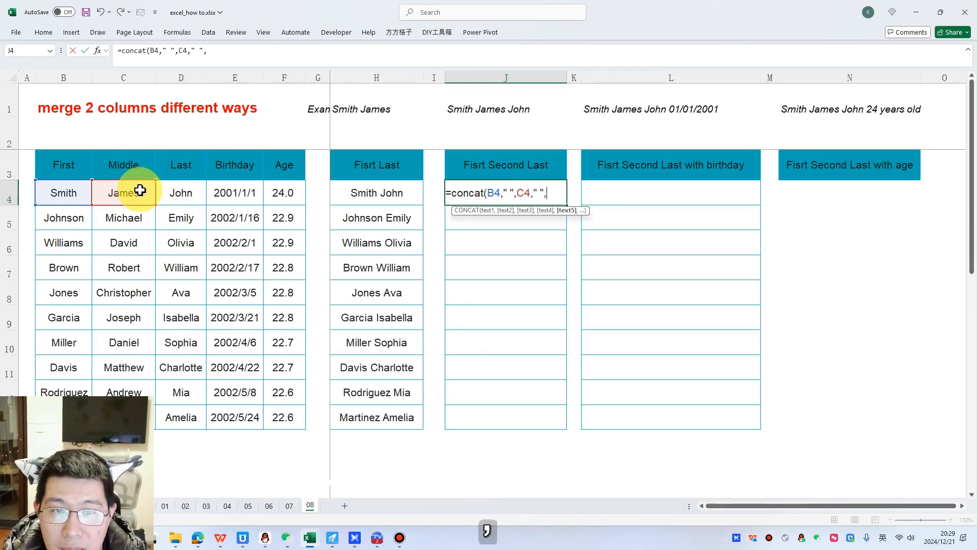
left_click(179, 195)
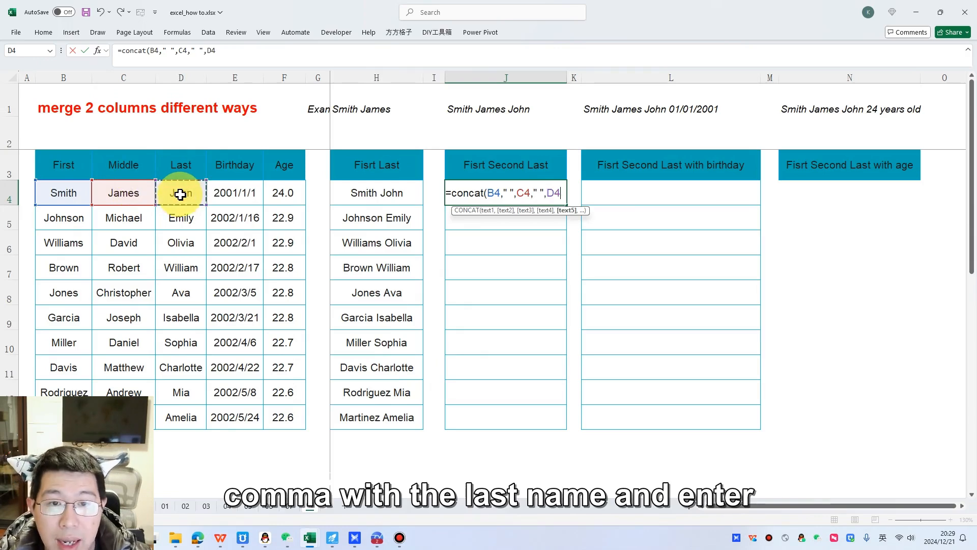
type(")")
key("Return")
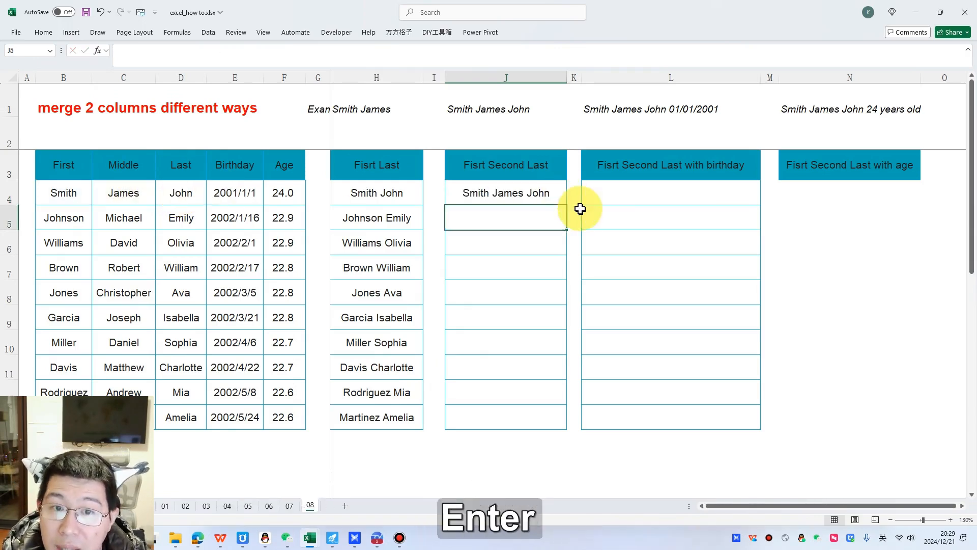
Step: Replace the J4 formula with =TEXTJOIN(" ",,B4:D4) to combine the first, middle and last names
left_click(542, 197)
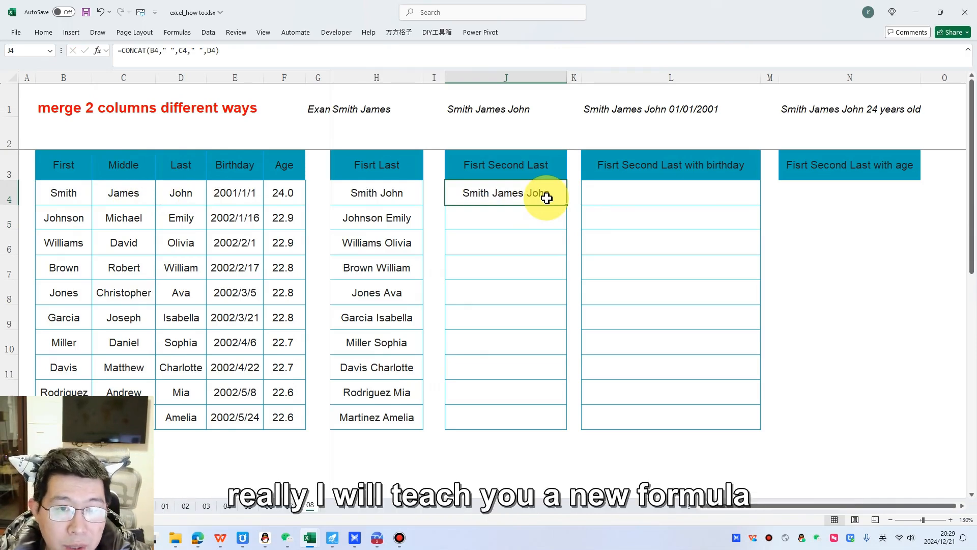
type("=")
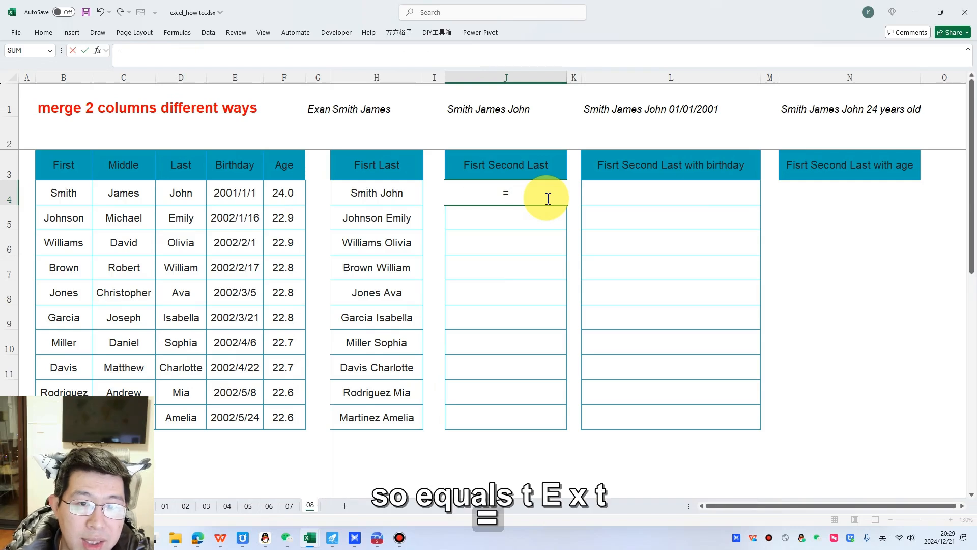
type("text")
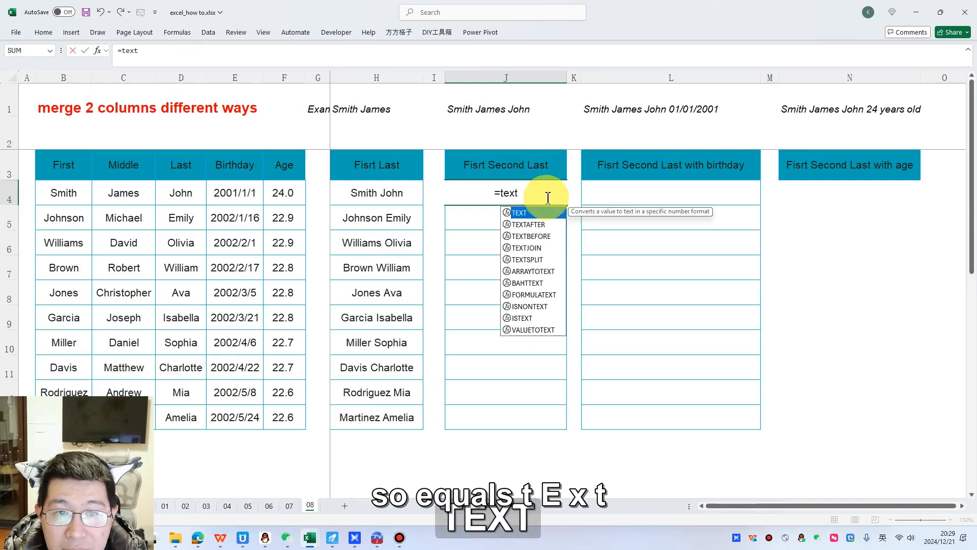
double_click(526, 250)
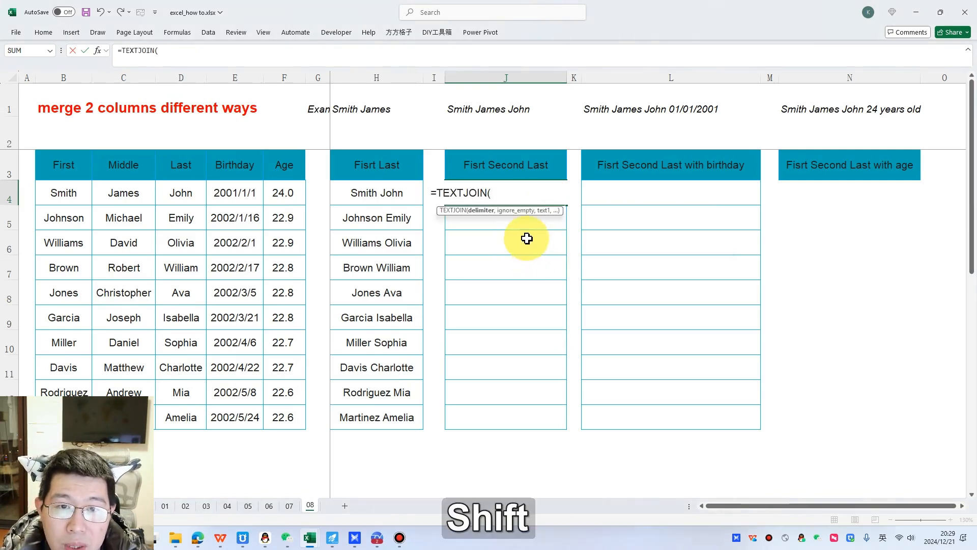
type("\" \"")
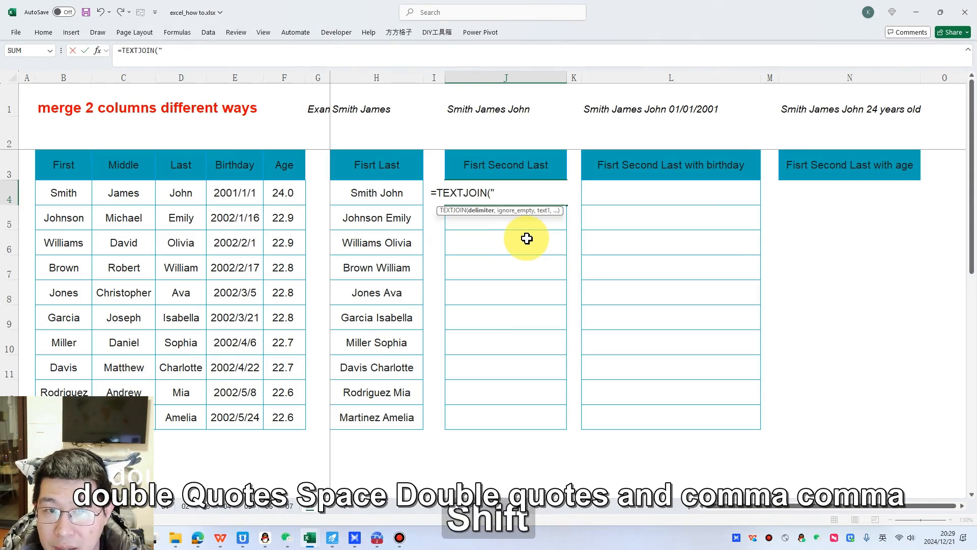
type(",,")
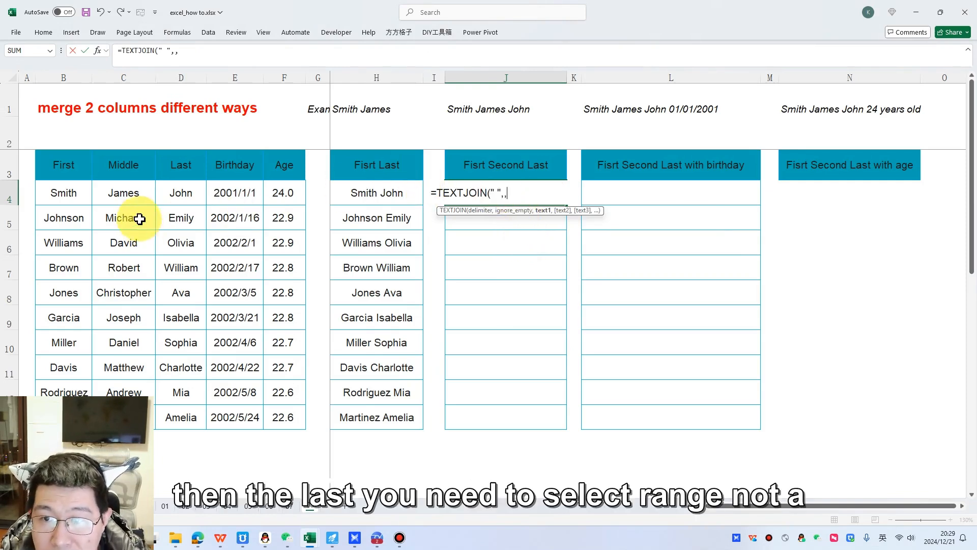
left_click_drag(56, 192, 176, 194)
left_click(68, 198)
left_click(121, 197)
left_click(189, 196)
left_click(63, 192)
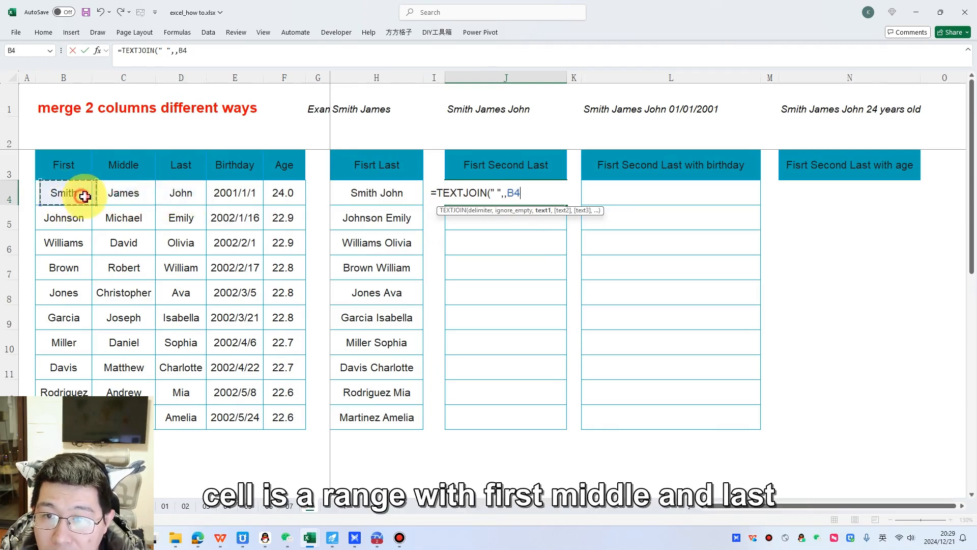
left_click_drag(58, 193, 195, 200)
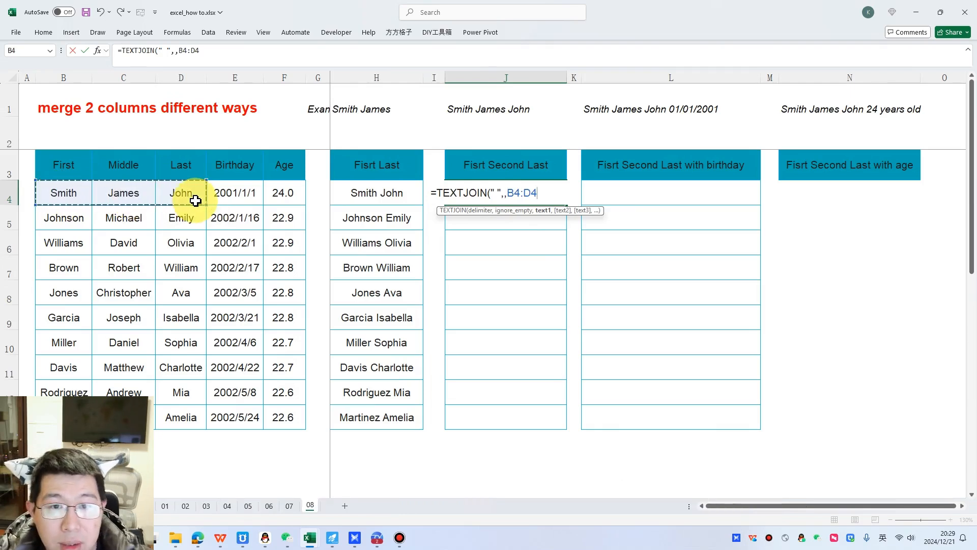
key("Return")
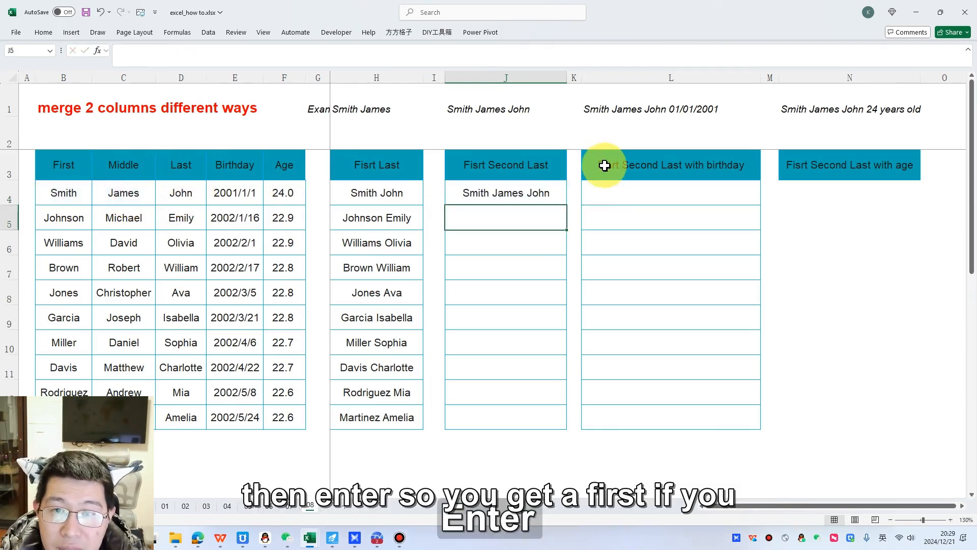
Step: Insert a blank column before the Last column, enter "J." in D4 and check the combined name in K4
left_click(545, 193)
left_click(183, 78)
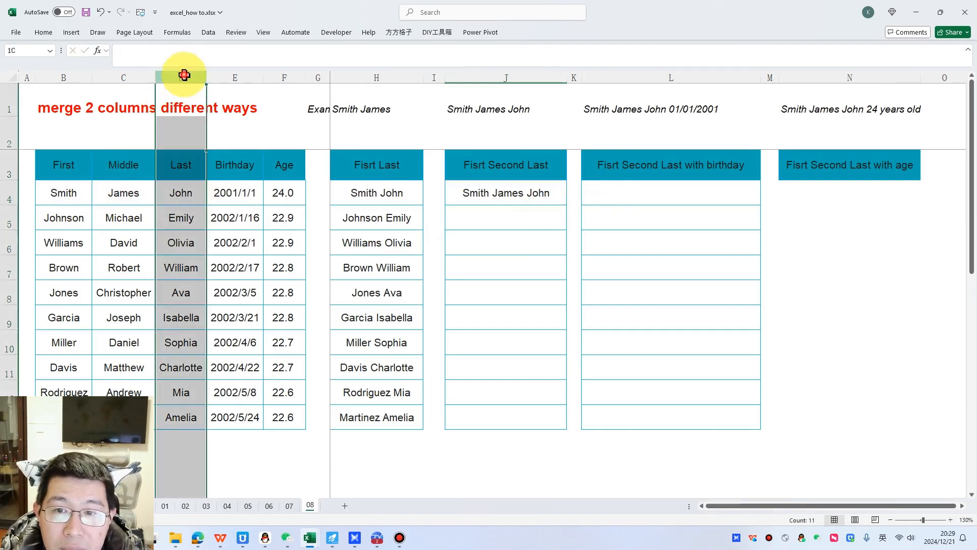
right_click(184, 76)
left_click(209, 180)
left_click(174, 169)
left_click(178, 190)
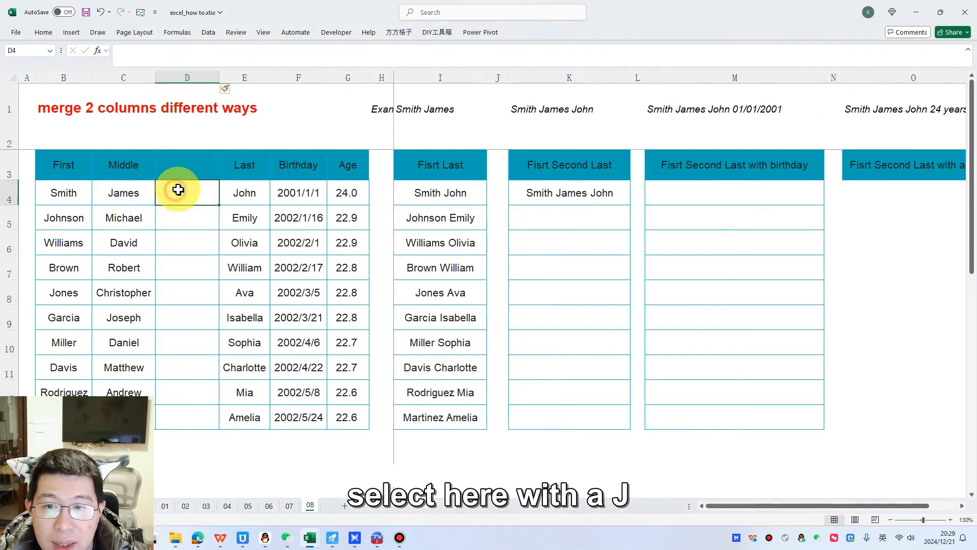
type("J,")
key("BackSpace")
type(".")
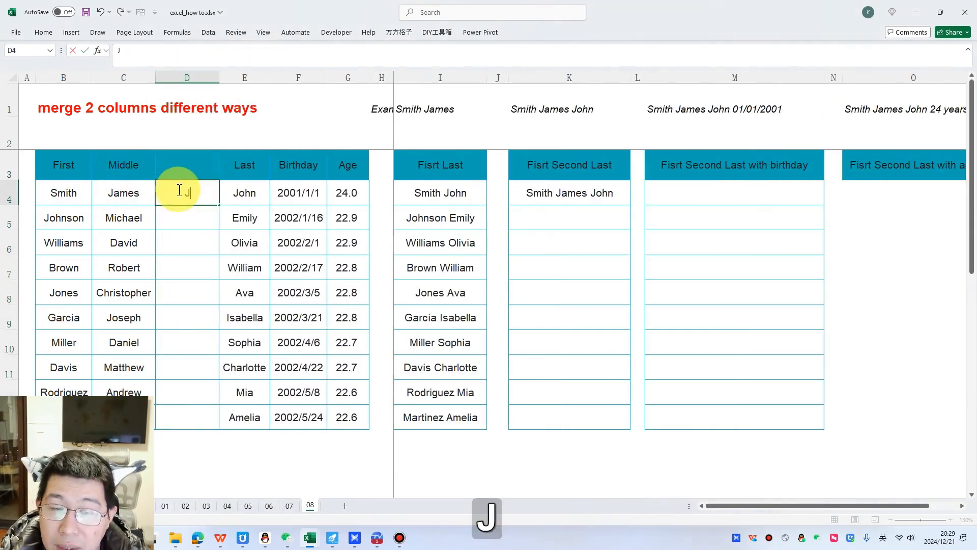
key("Return")
left_click(590, 195)
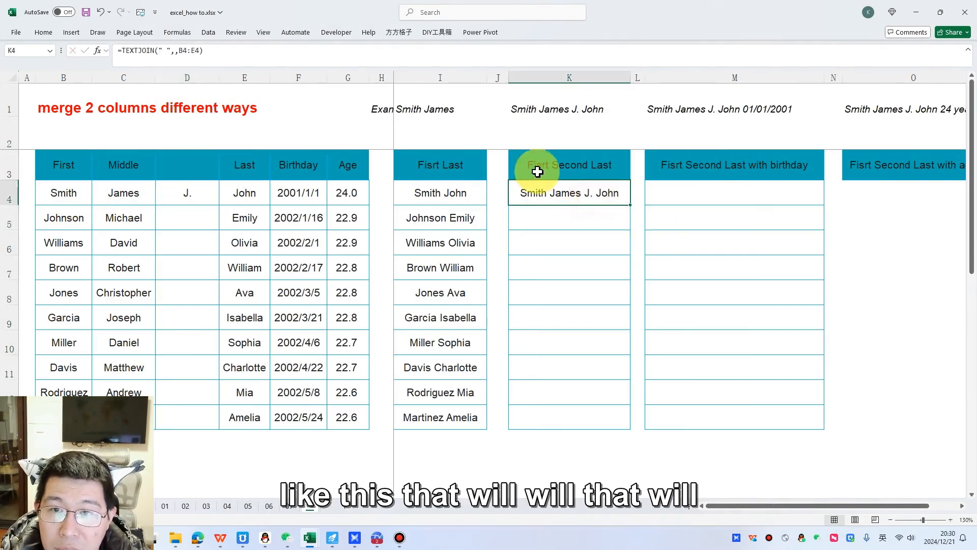
Step: Delete the extra column D between the Middle and Last columns
left_click(185, 77)
right_click(185, 77)
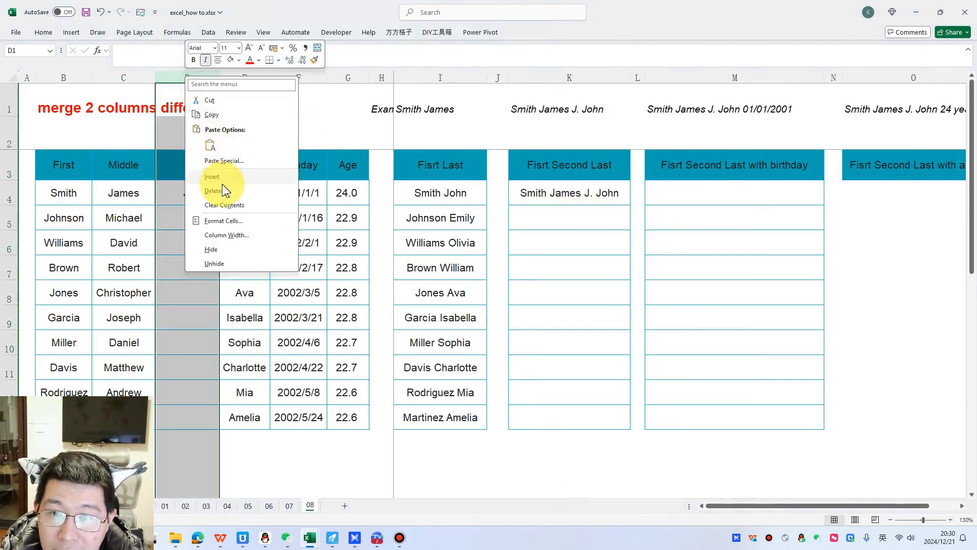
left_click(219, 194)
left_click(628, 273)
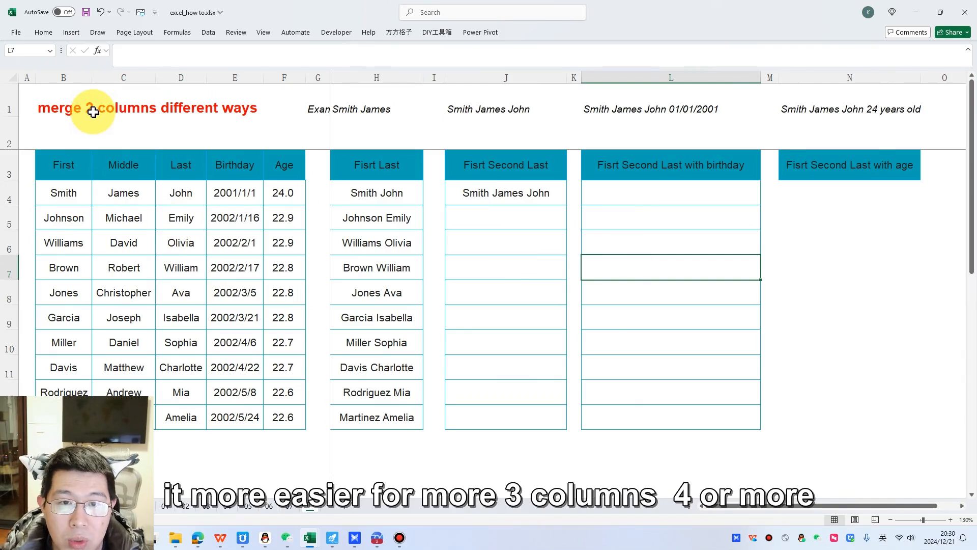
Step: Fill the TEXTJOIN formula from J4 down to J13
left_click(527, 195)
left_click_drag(568, 206, 563, 429)
left_click(643, 193)
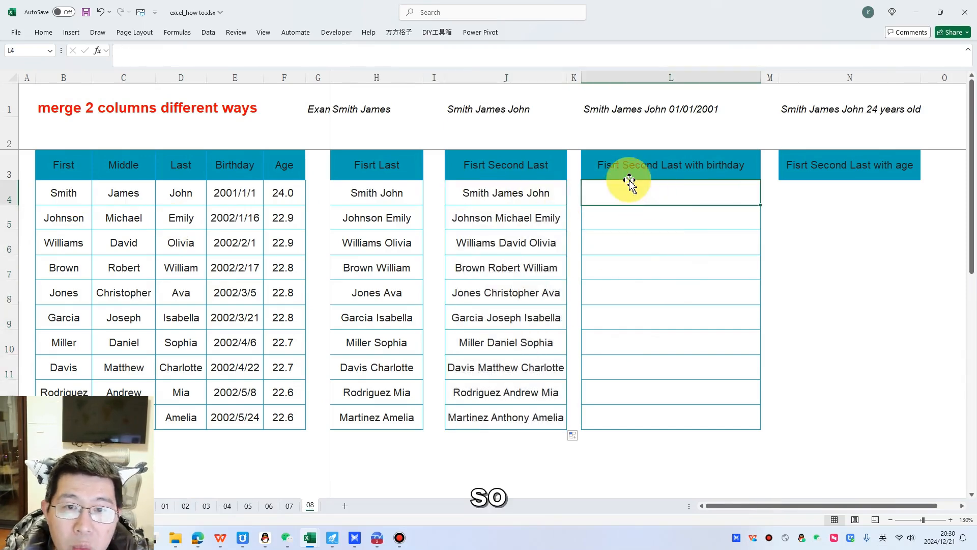
Step: Enter =TEXTJOIN(" ",,B4:D4)&" "&E4 in L4 to join the full name with the birthday
left_click(65, 192)
left_click(229, 190)
left_click(659, 191)
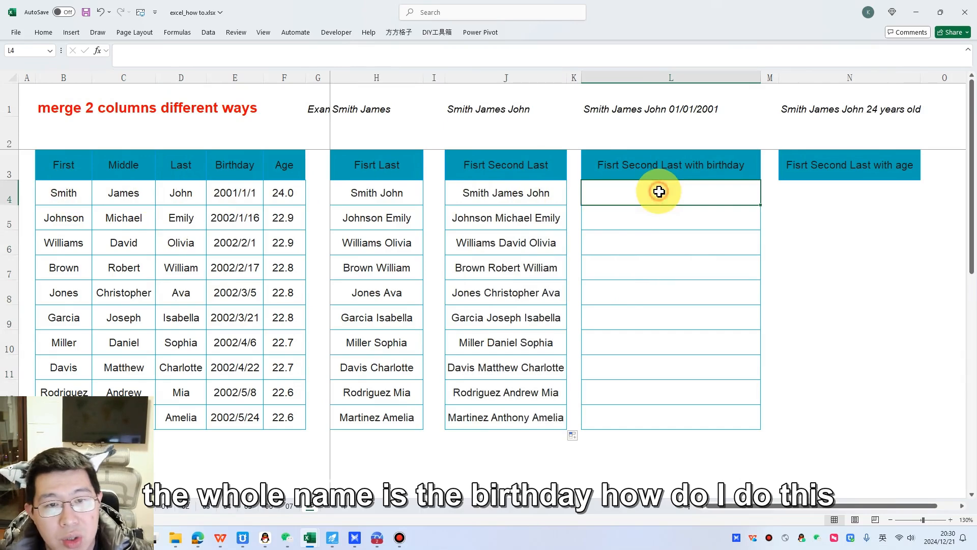
type("=TEXTJO")
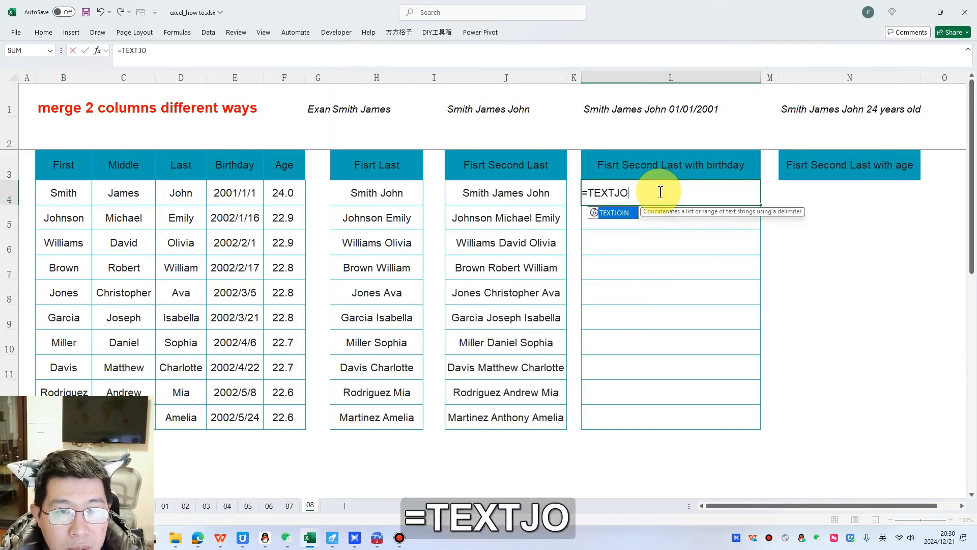
double_click(633, 216)
type("\"")
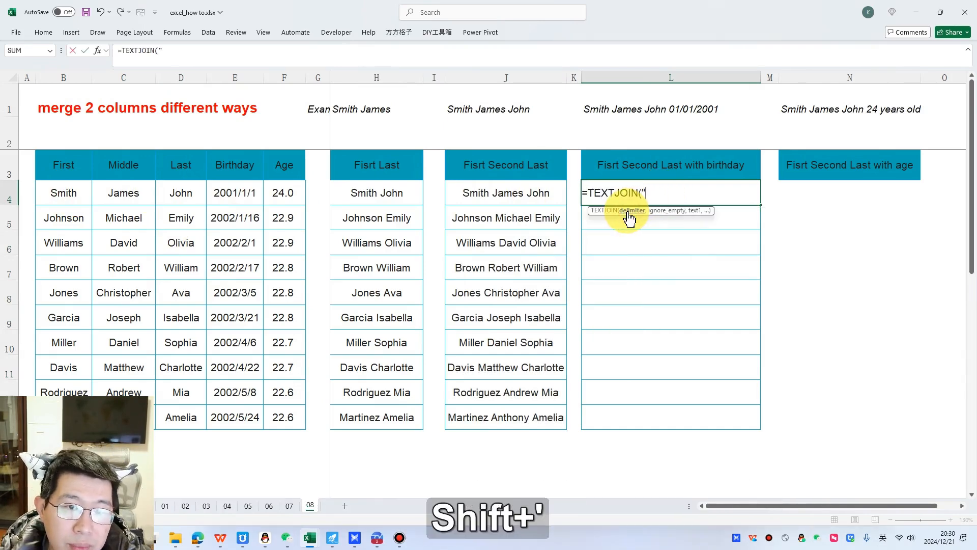
type(" \",")
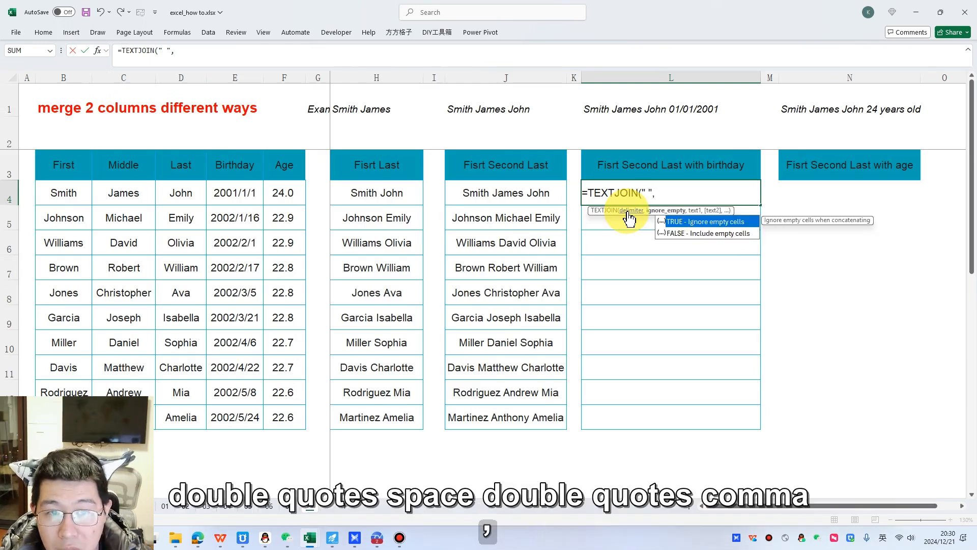
type(",")
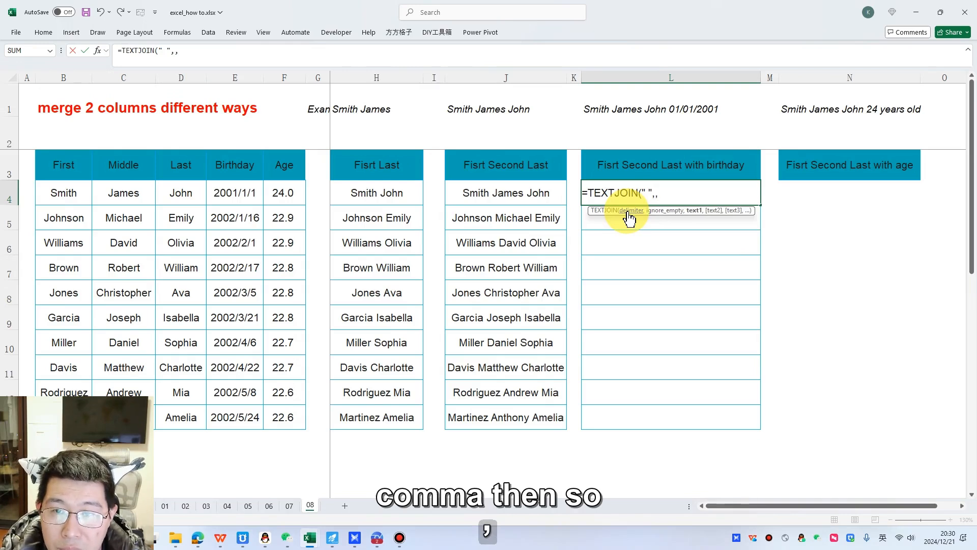
left_click_drag(61, 193, 161, 200)
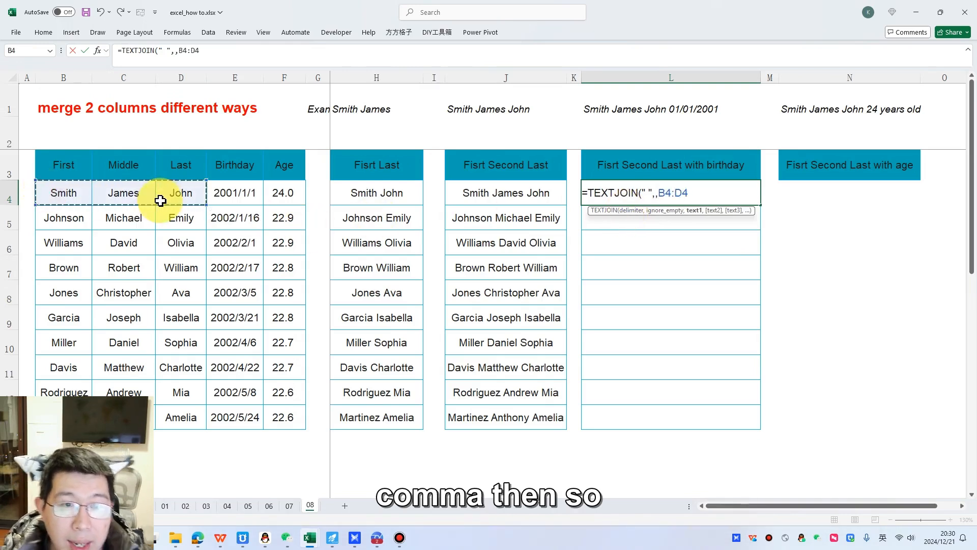
type(")&")
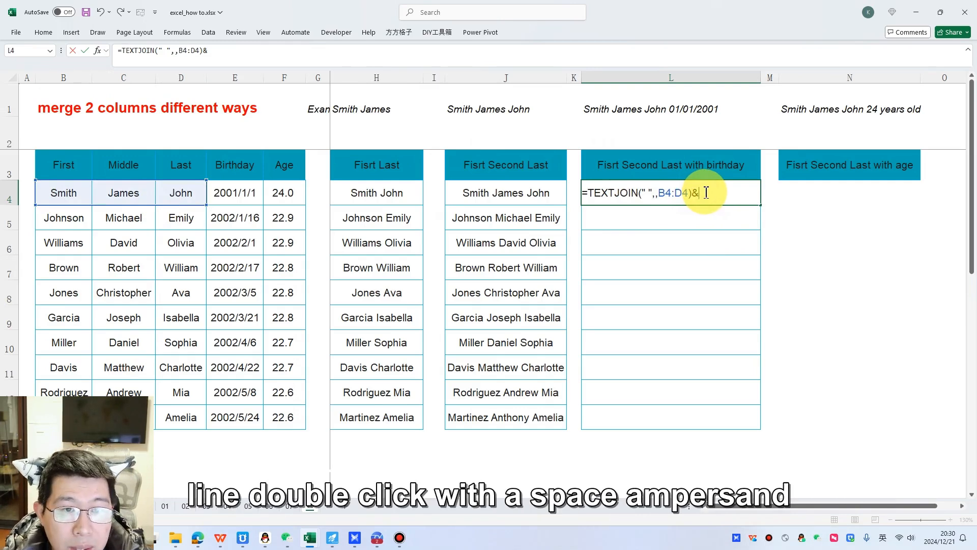
type("\" \"")
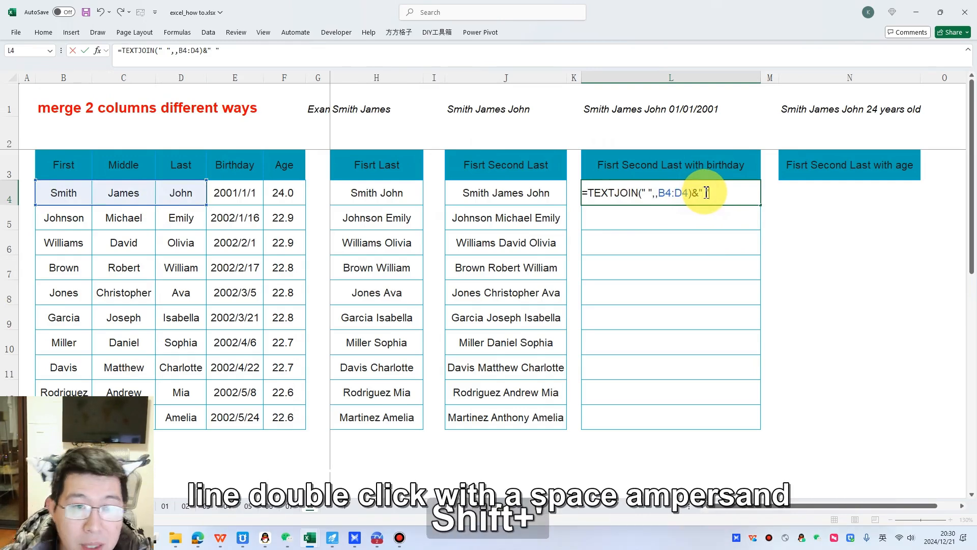
type("&")
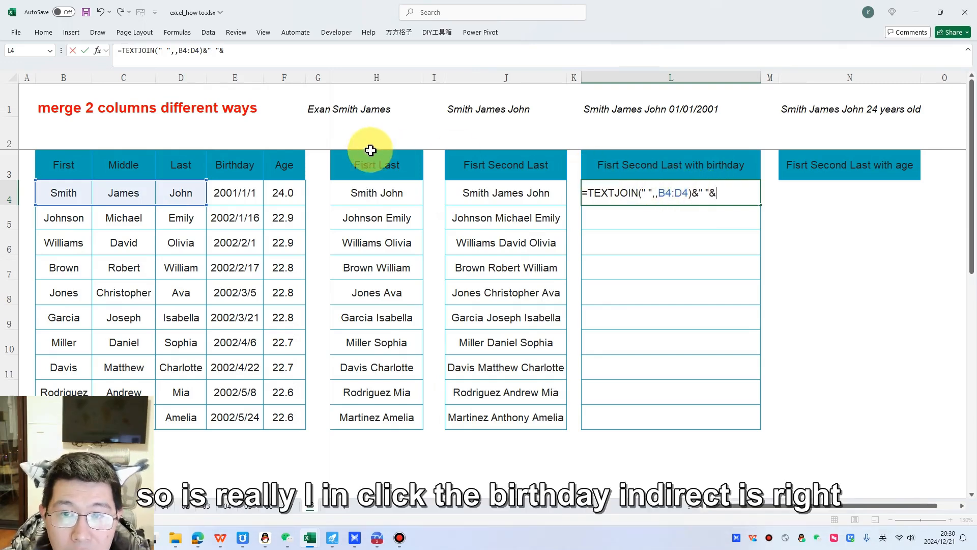
left_click(251, 198)
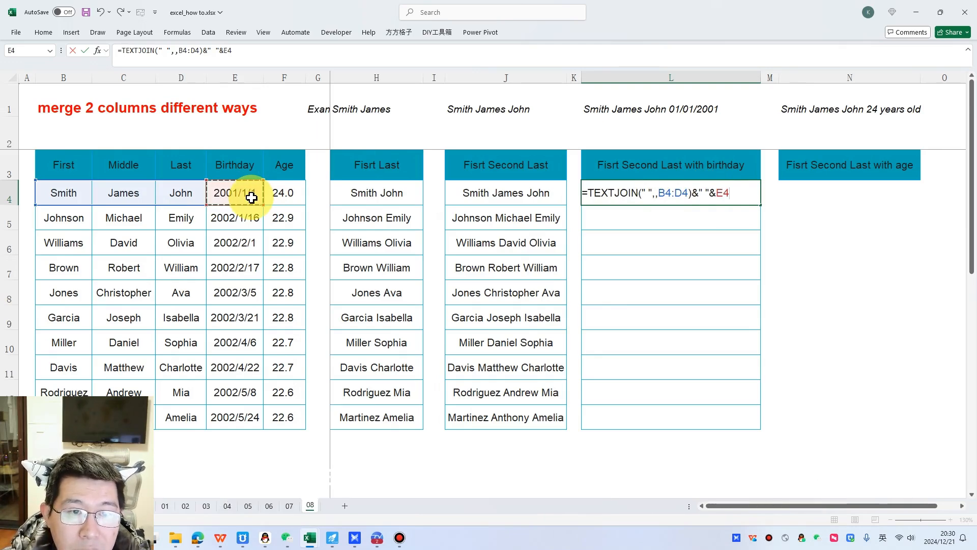
key("Return")
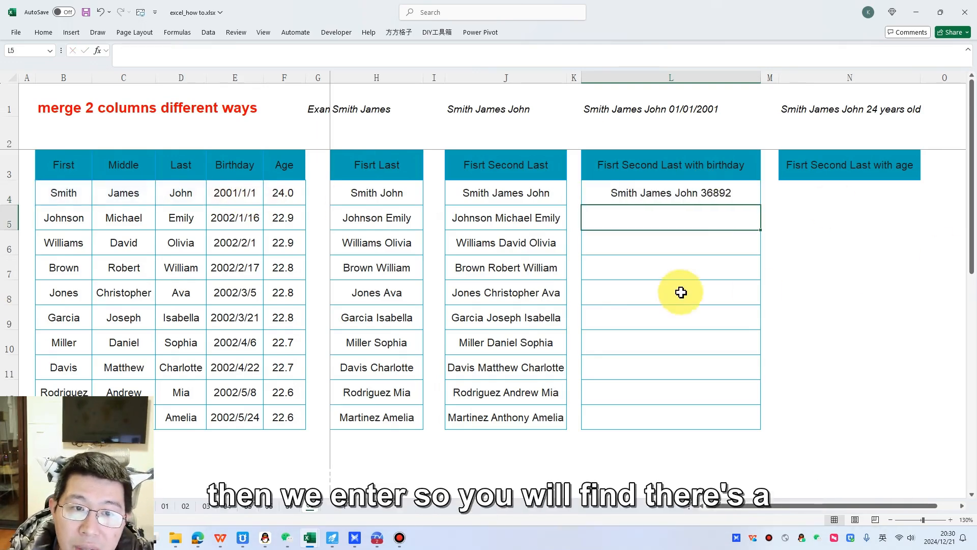
Step: Wrap the E4 birthday reference at the end of L4's formula in a TEXT function, up to its format argument
left_click(711, 193)
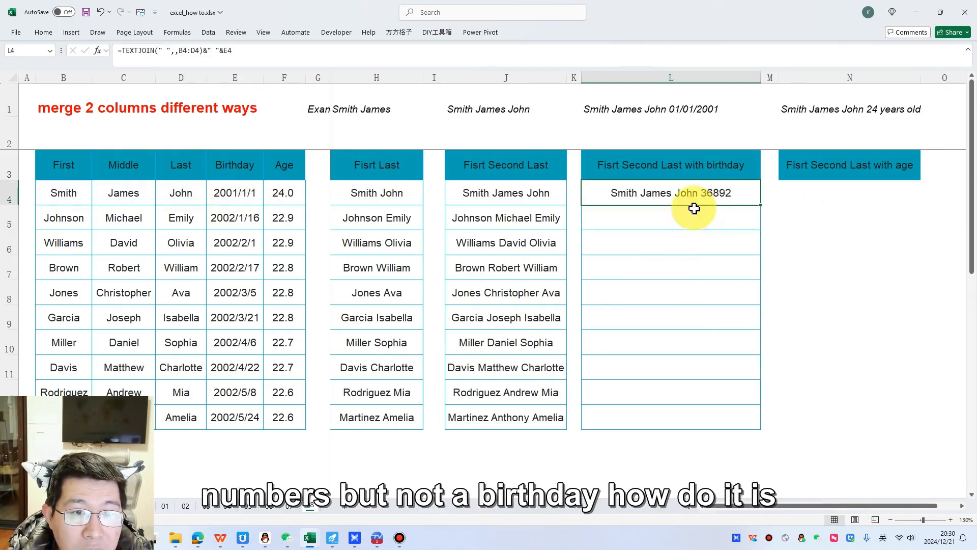
double_click(693, 193)
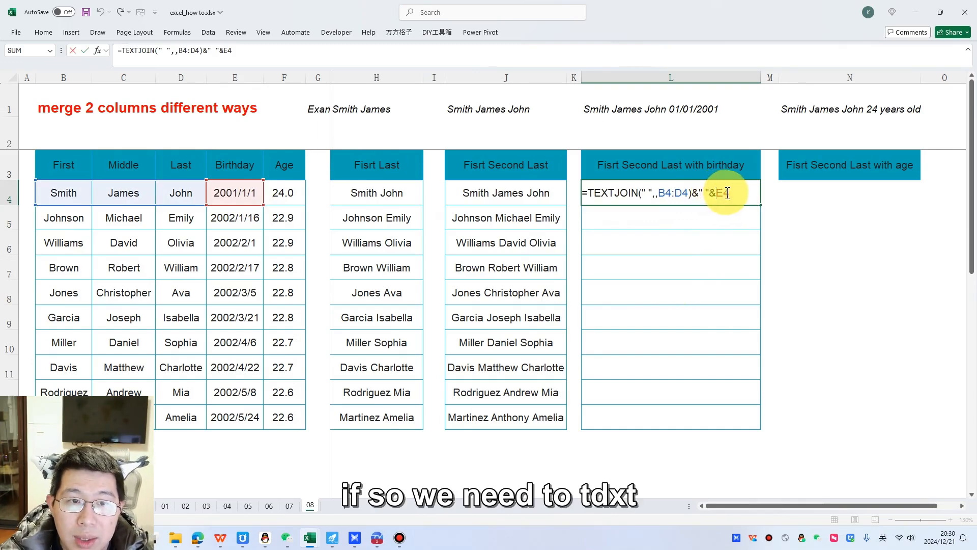
type("TEXT(")
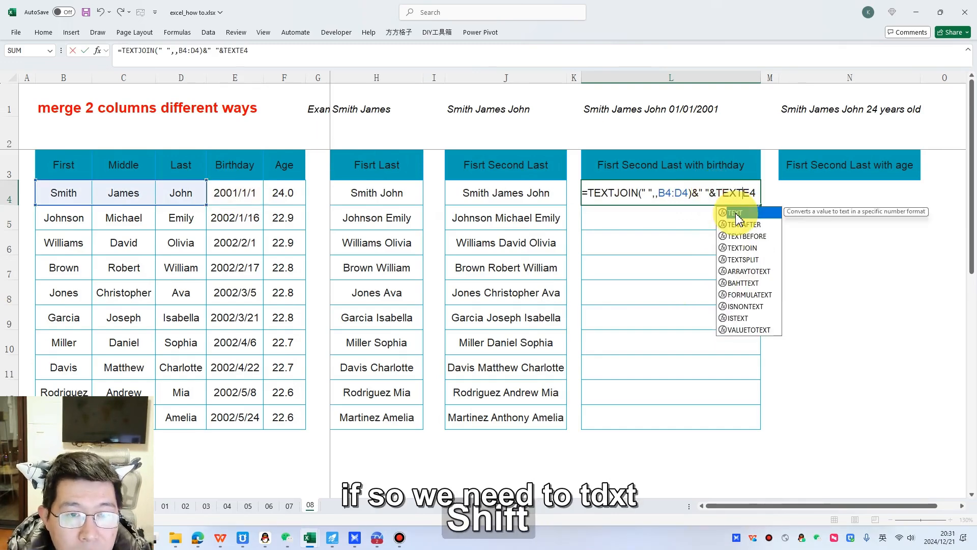
left_click_drag(594, 194, 627, 193)
left_click(744, 195)
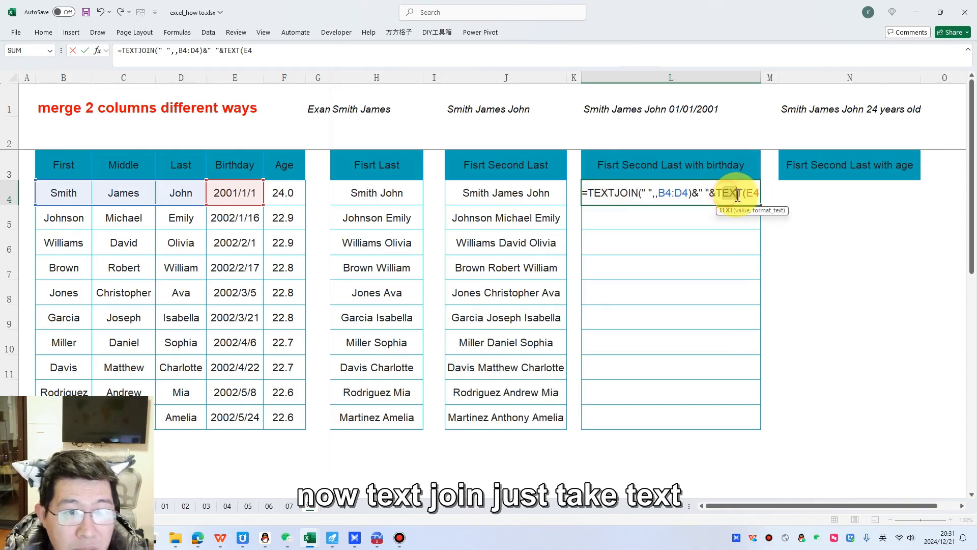
left_click(761, 194)
type(",")
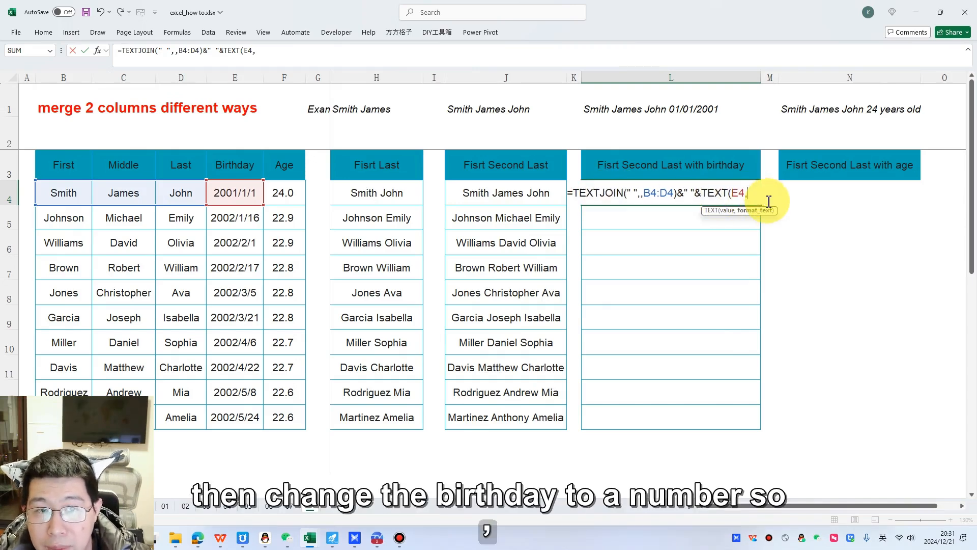
Step: Complete the TEXT function in L4 with the date format "MM/DD/YYYY" and commit the formula
type("\"")
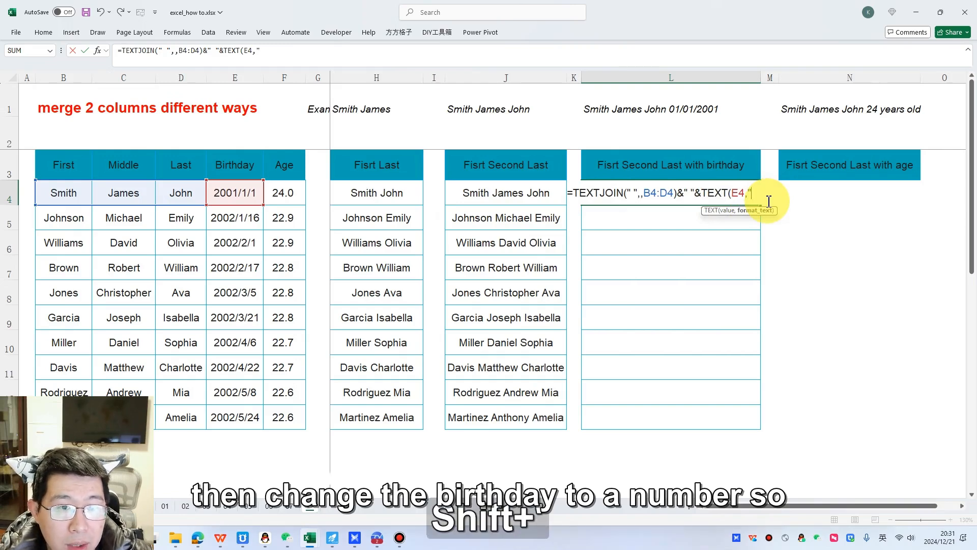
type("m")
key("BackSpace")
type("MM")
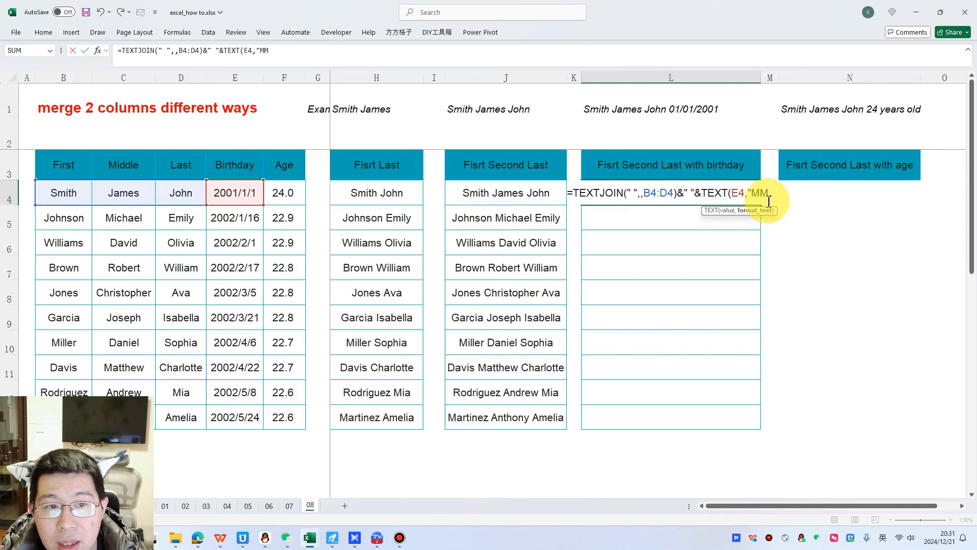
type("/DD")
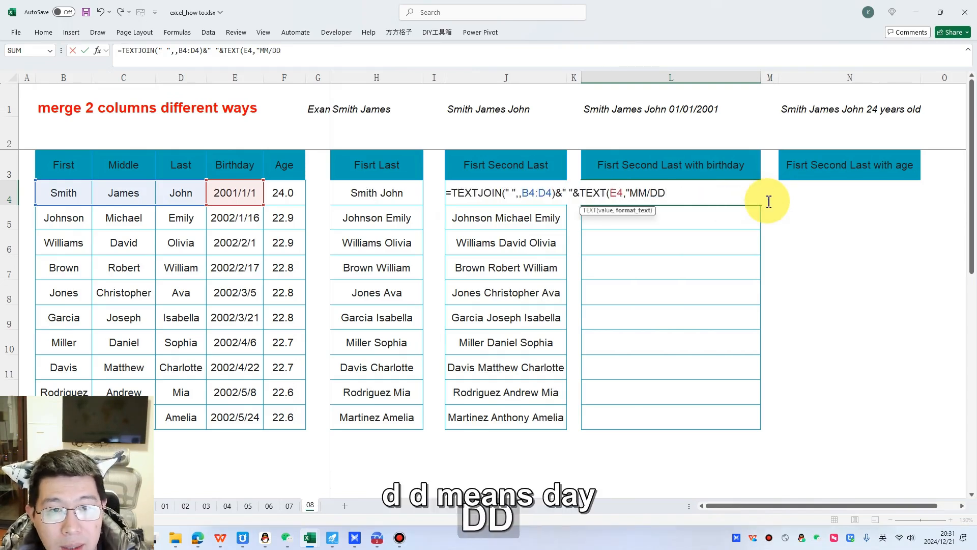
type("/YYYY")
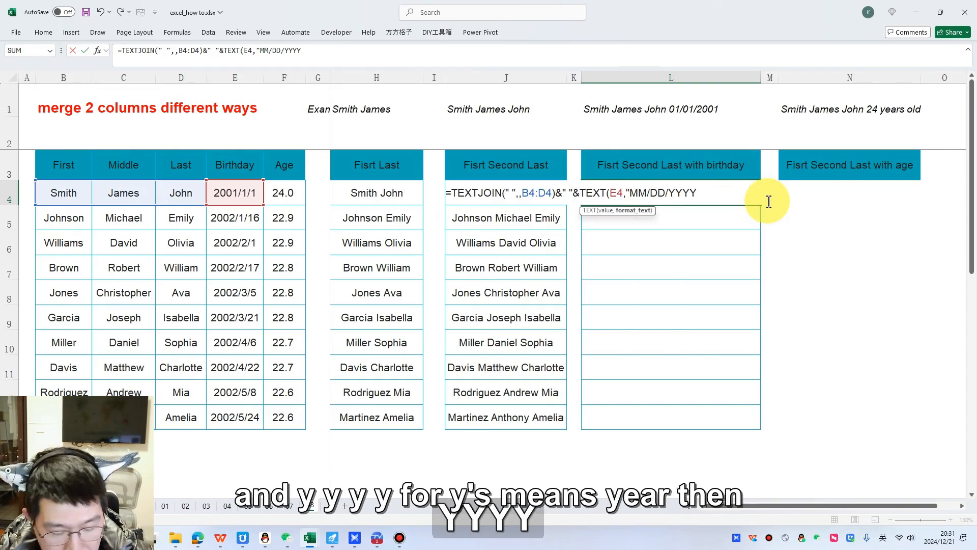
type("\"")
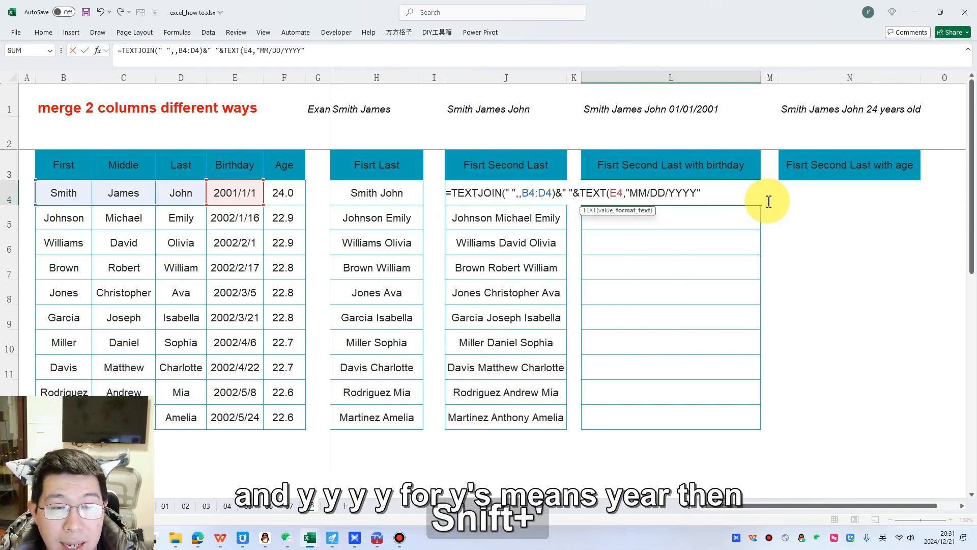
type(")")
key("BackSpace")
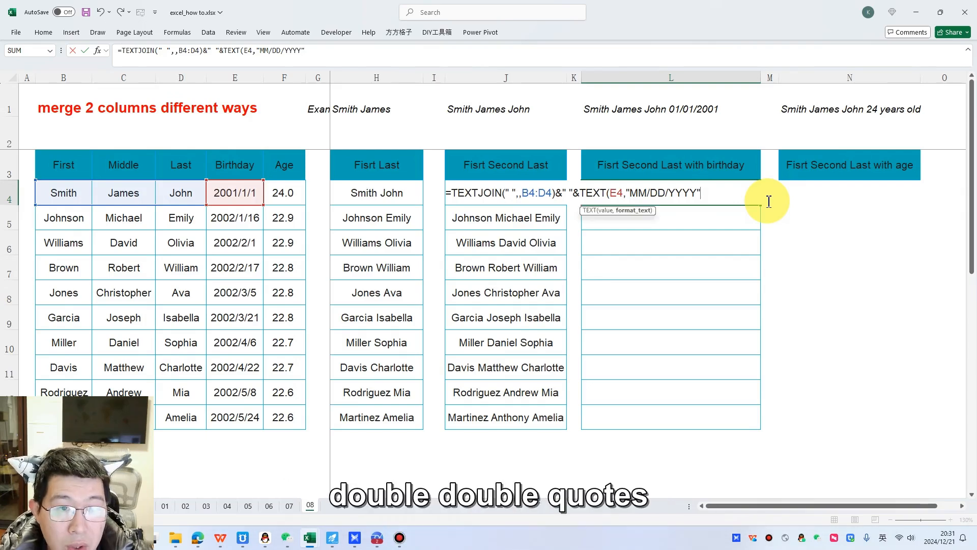
type(")")
key("Return")
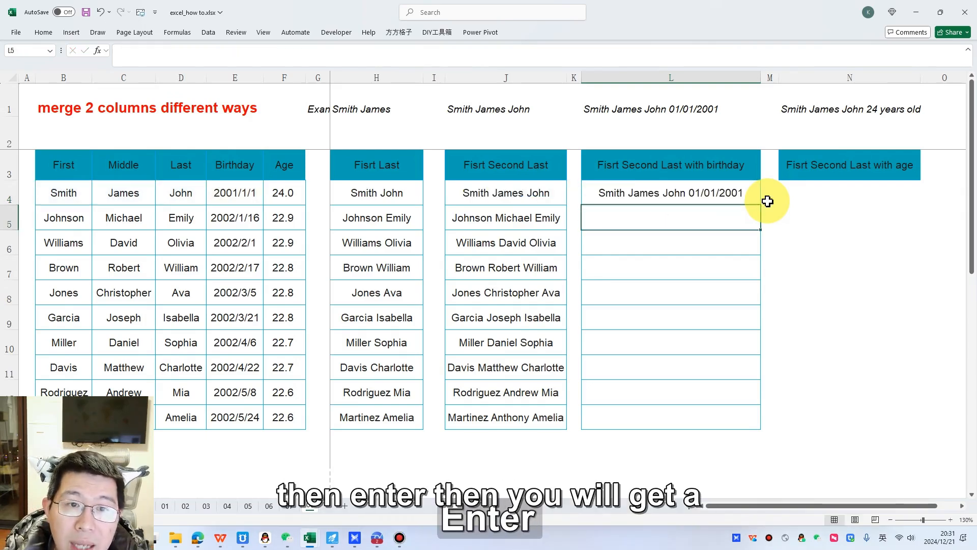
Step: Fill the name-with-birthday formula from L4 down to L13
left_click(697, 189)
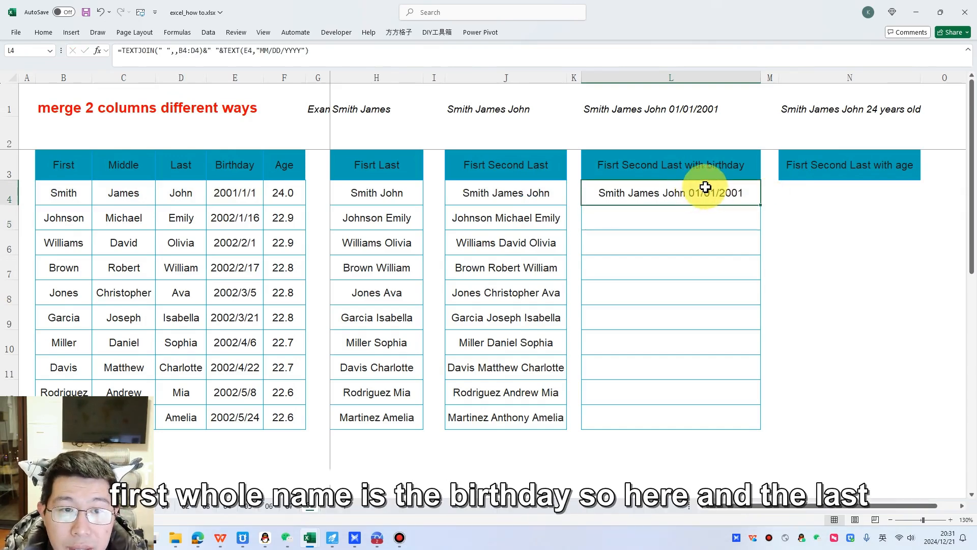
left_click_drag(760, 204, 750, 428)
left_click(787, 270)
Step: Copy L4 onto N4 and clear the pasted contents, keeping only the cell formatting
left_click(739, 196)
left_click(811, 191)
key("ctrl+v")
key("Delete")
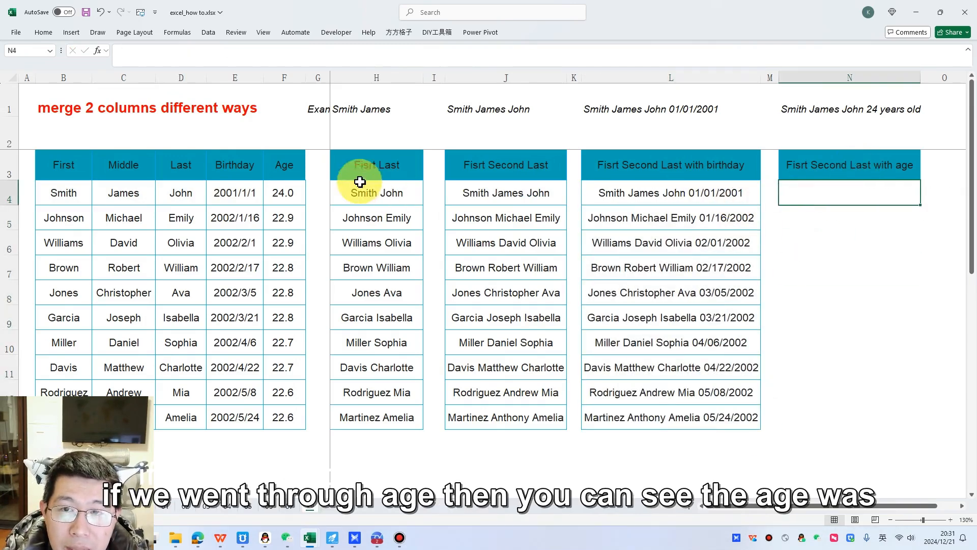
Step: Review the ages in F4:F13 and start N4's formula with =TEXTJOIN(" ",,B4:D4)
left_click(280, 197)
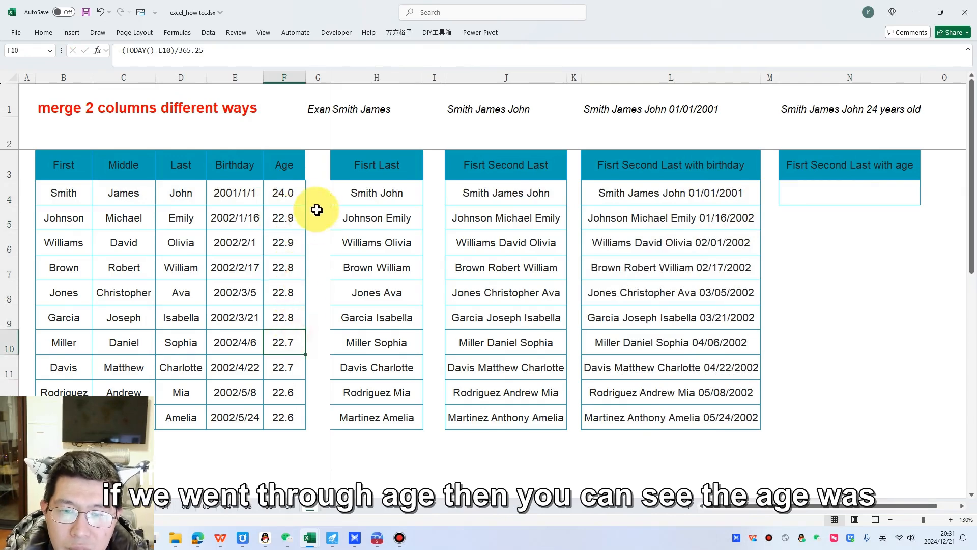
left_click(305, 421, "shift")
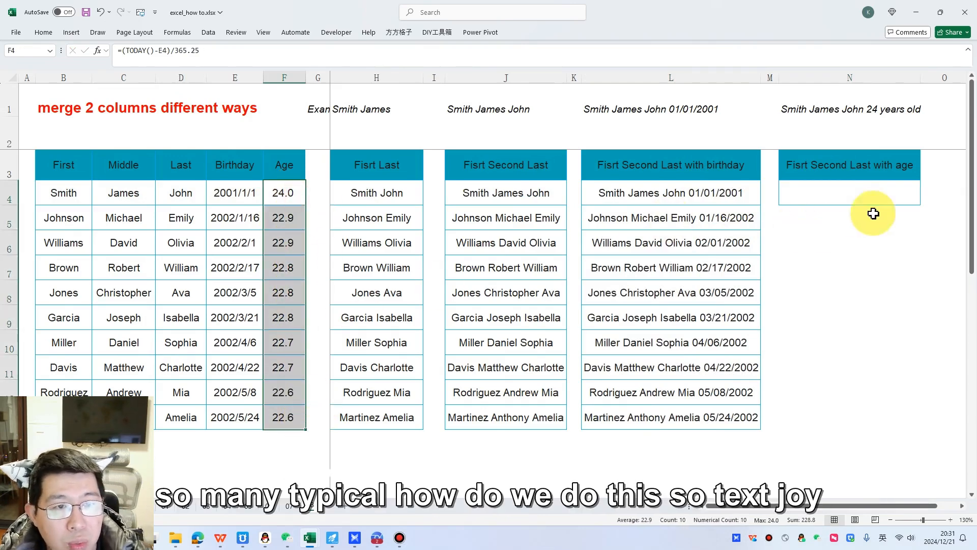
left_click(878, 194)
type("=TEXTJO")
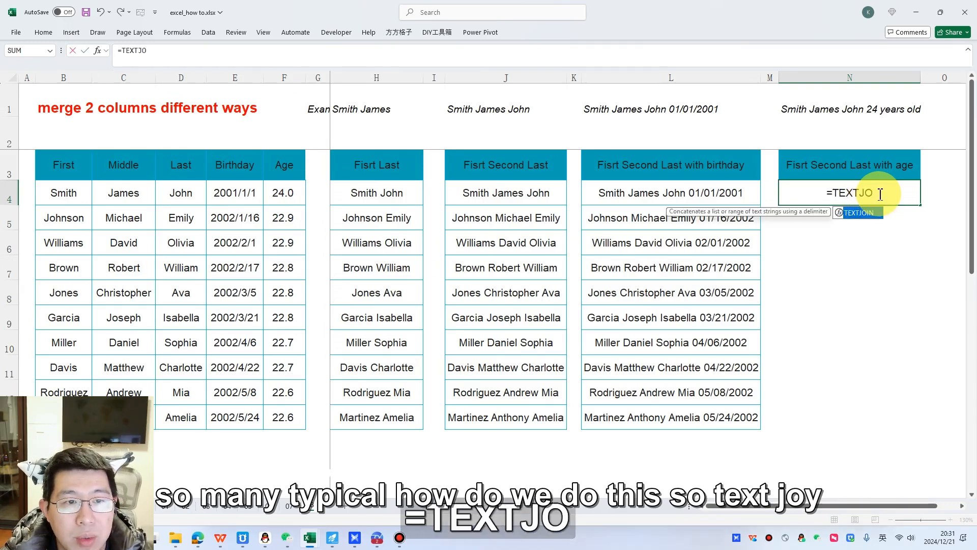
key("Tab")
type("\" \",,")
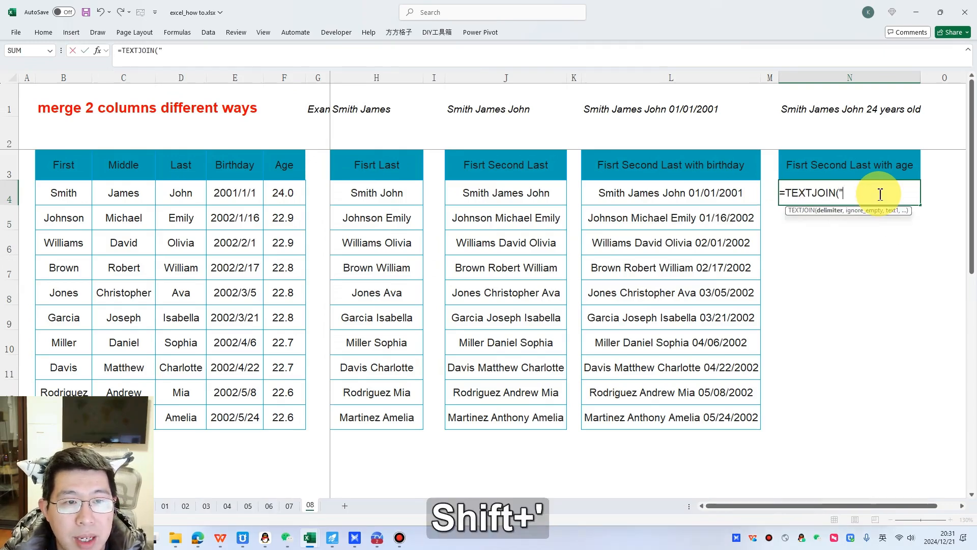
left_click_drag(58, 193, 187, 198)
type(")")
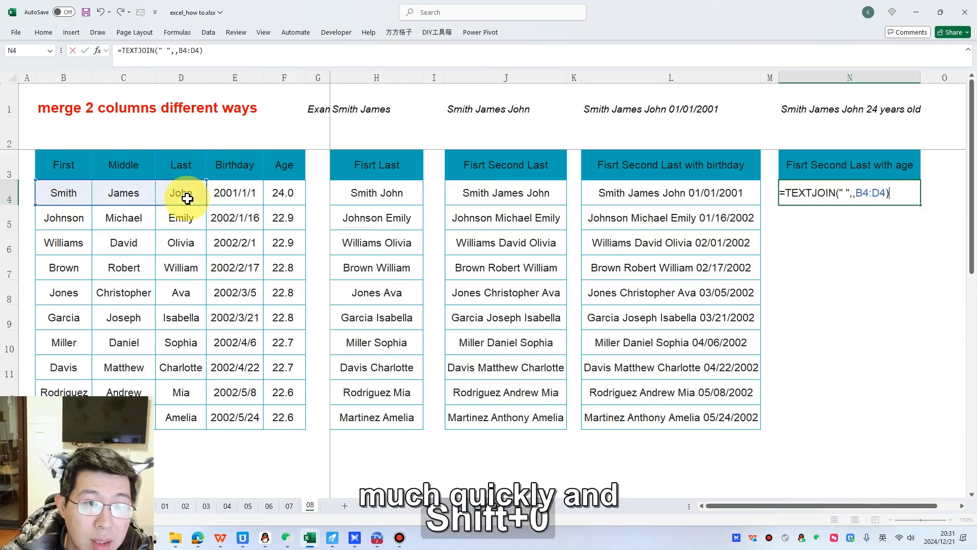
Step: Append &" "&F4 to N4's formula to add a space and the age, and commit it
type("&")
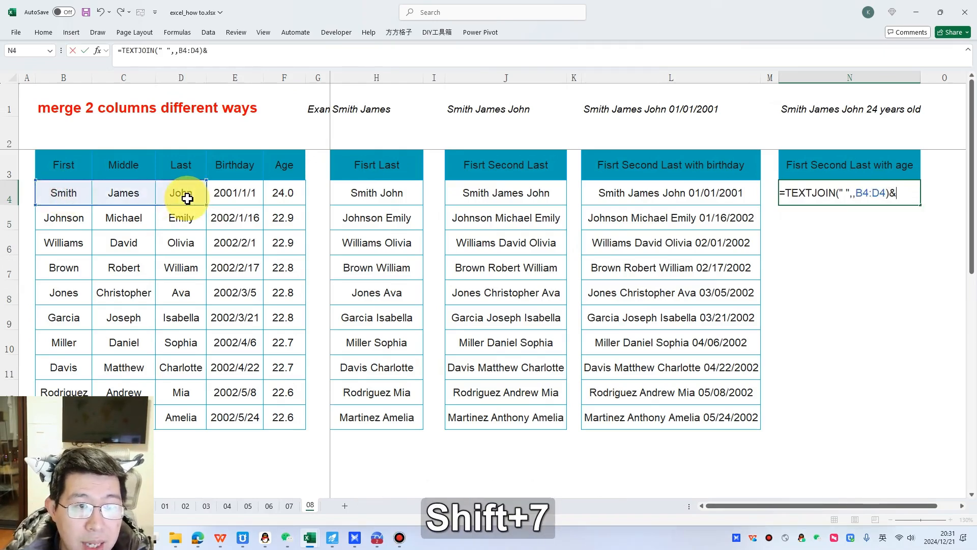
type("\" \",")
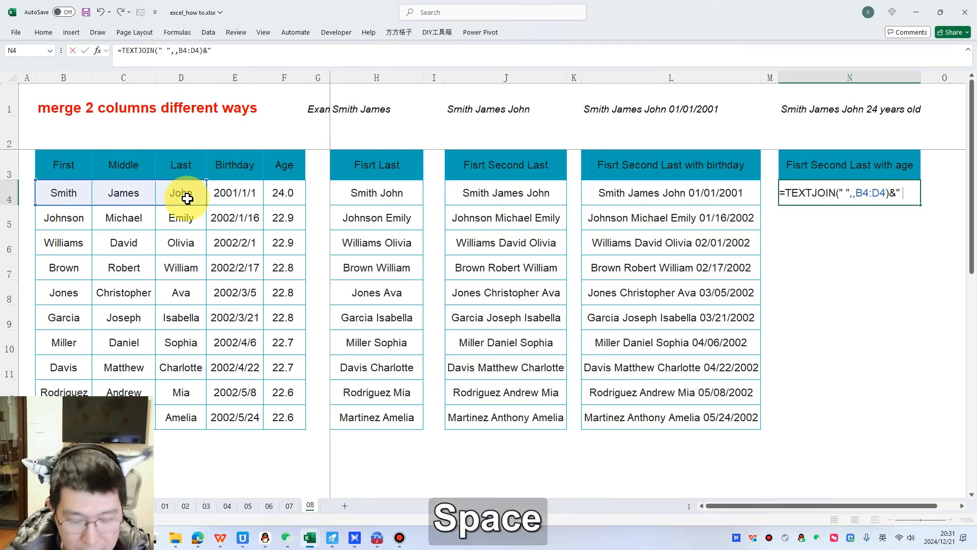
key("BackSpace")
type("&")
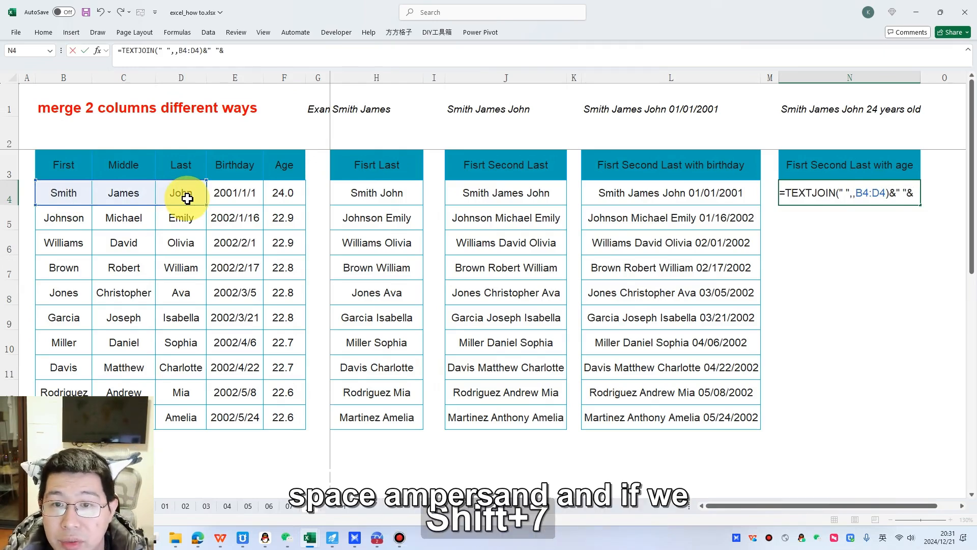
left_click(291, 195)
key("Return")
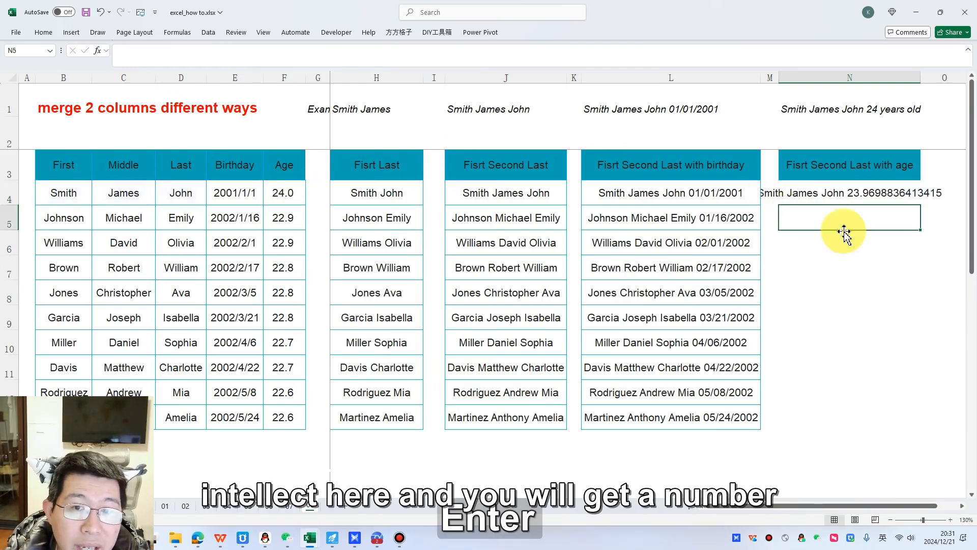
Step: Wrap the F4 age reference at the end of N4's formula in a TEXT function, up to its format argument
left_click(865, 200)
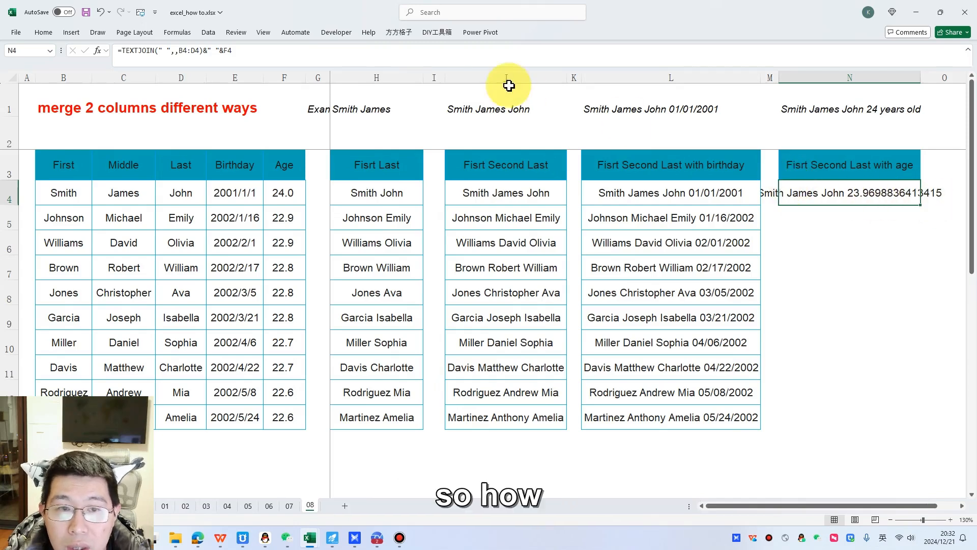
double_click(890, 196)
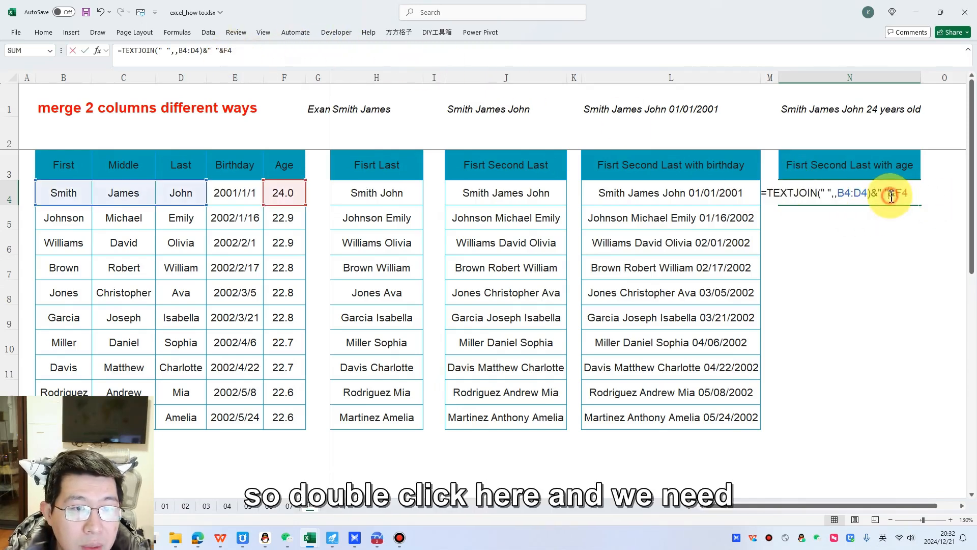
left_click(896, 196)
type("TEXT(")
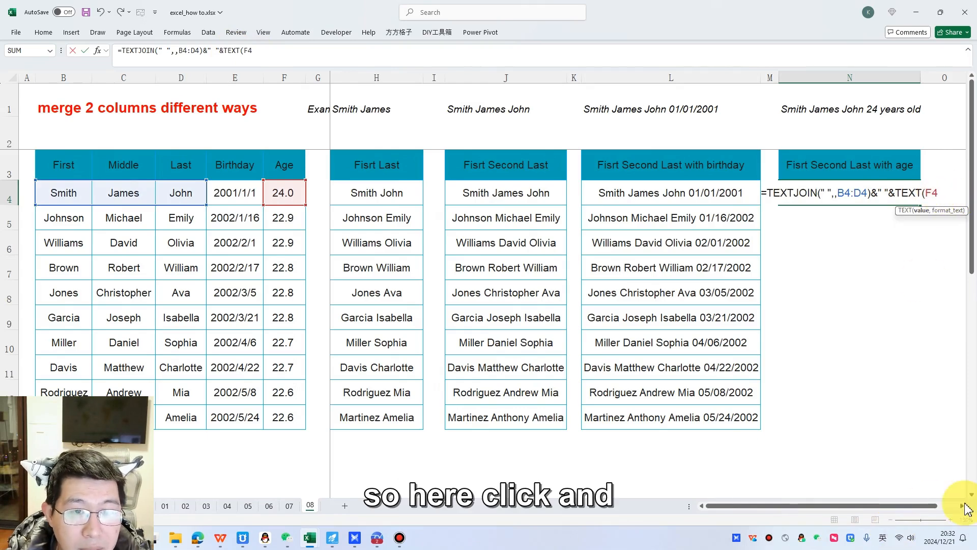
left_click(962, 506)
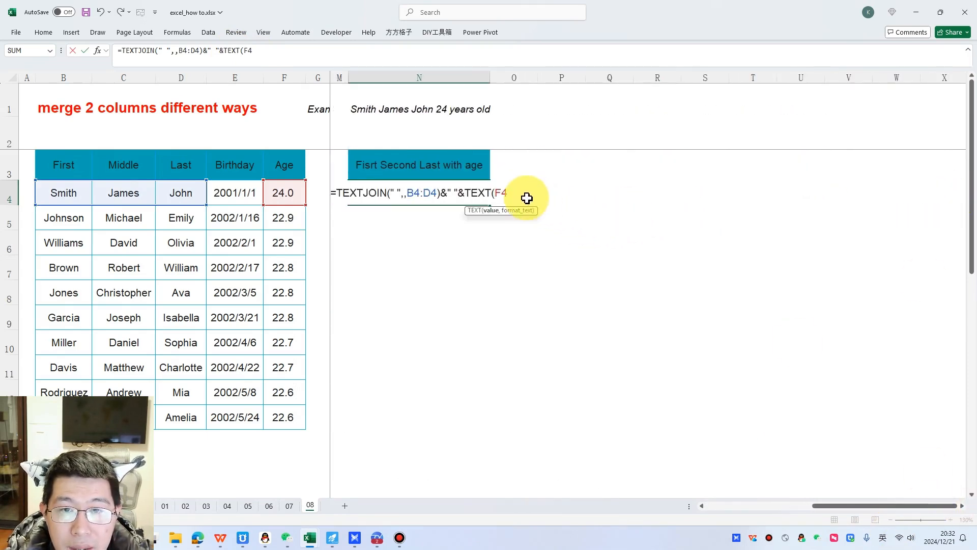
left_click(512, 192)
key("BackSpace")
key("BackSpace")
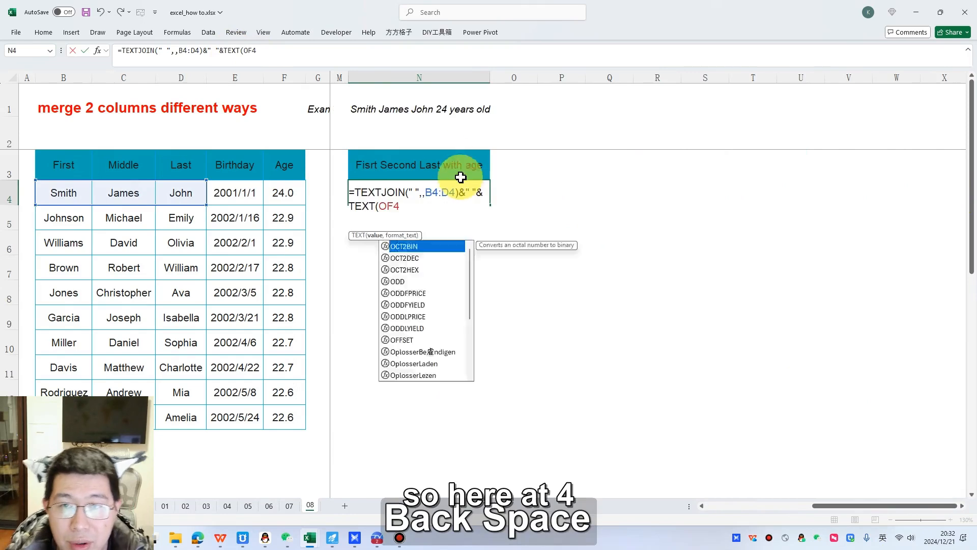
type(",")
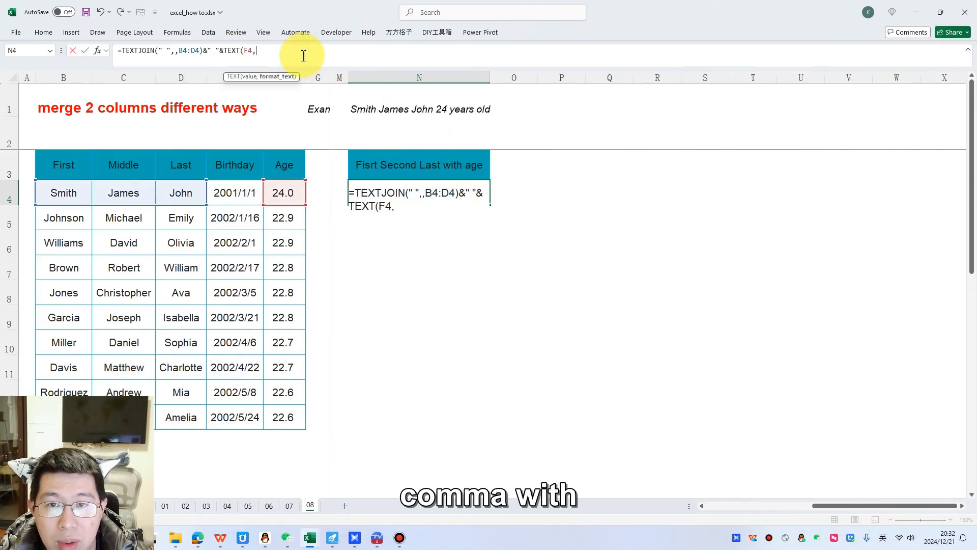
Step: Complete the TEXT function in N4, replacing a trial "0.0" format with the whole-number format "0", and commit the formula
type("\"0")
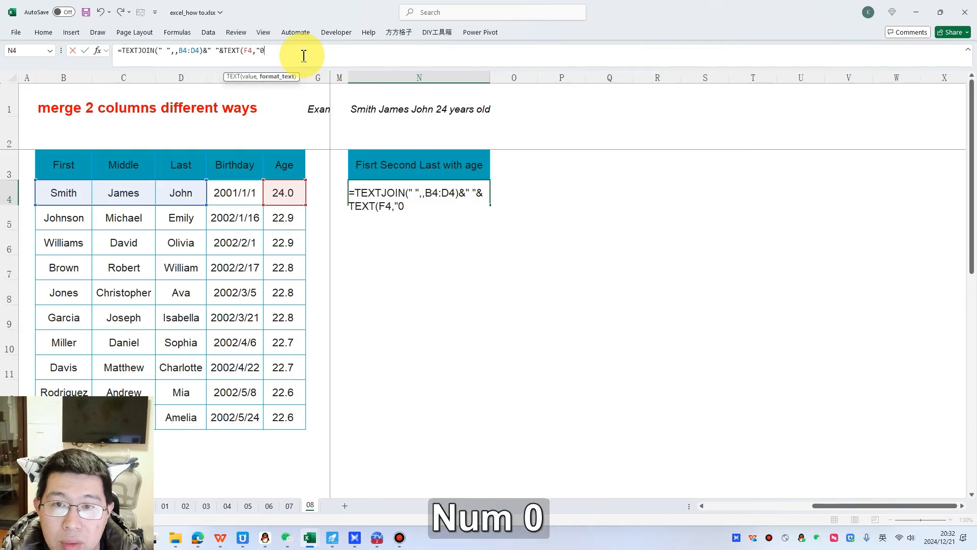
type(".")
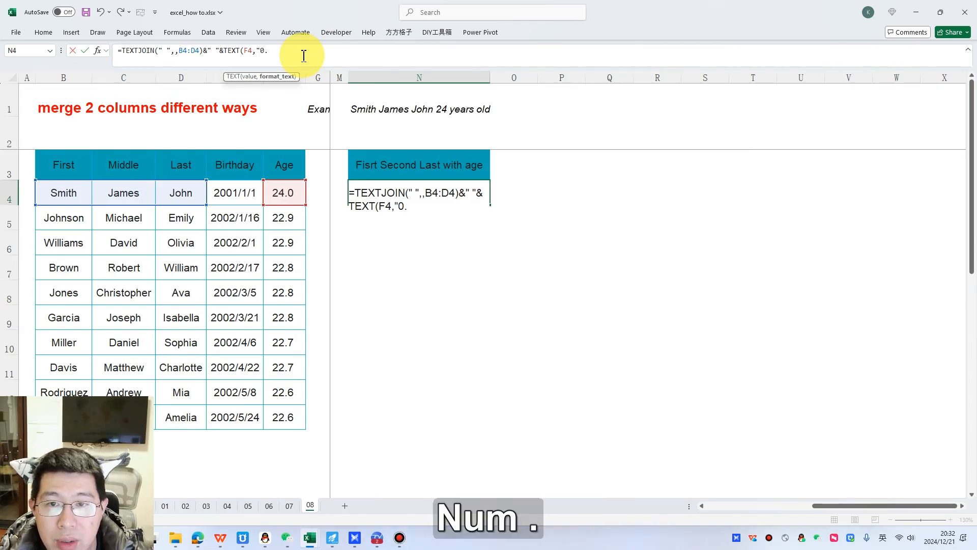
type("0\"")
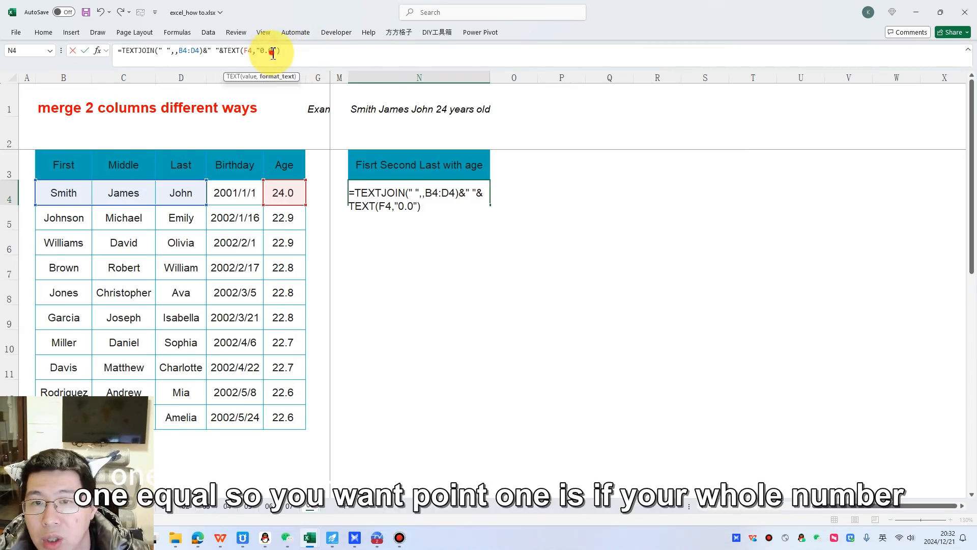
key("BackSpace")
key("BackSpace")
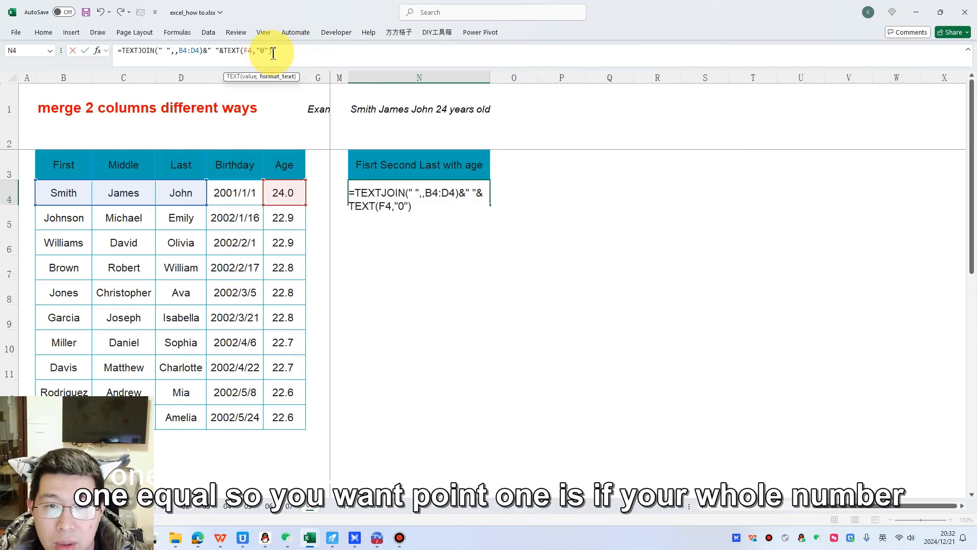
key("Return")
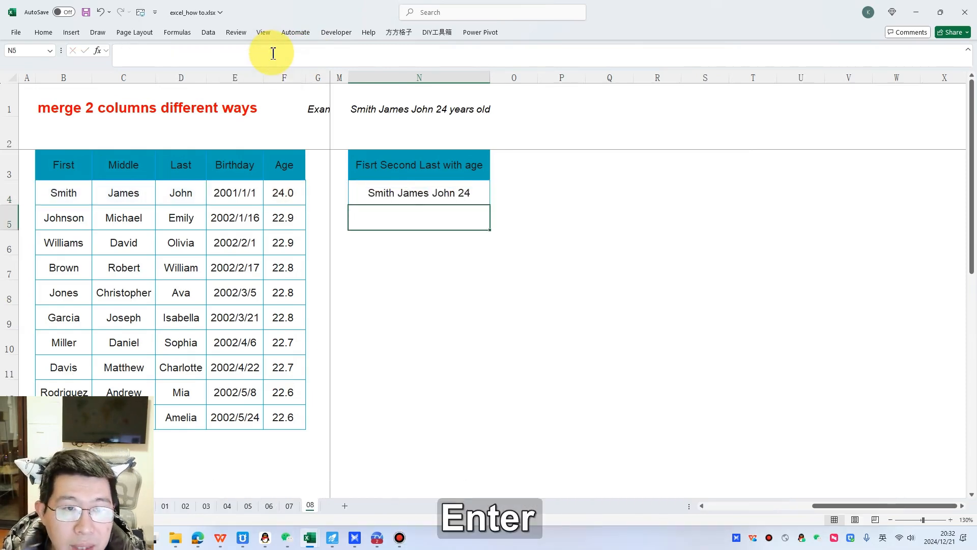
Step: Append &" years old" to the end of N4's formula and commit it
key("Left")
key("Left")
key("Left")
key("Left")
double_click(752, 190)
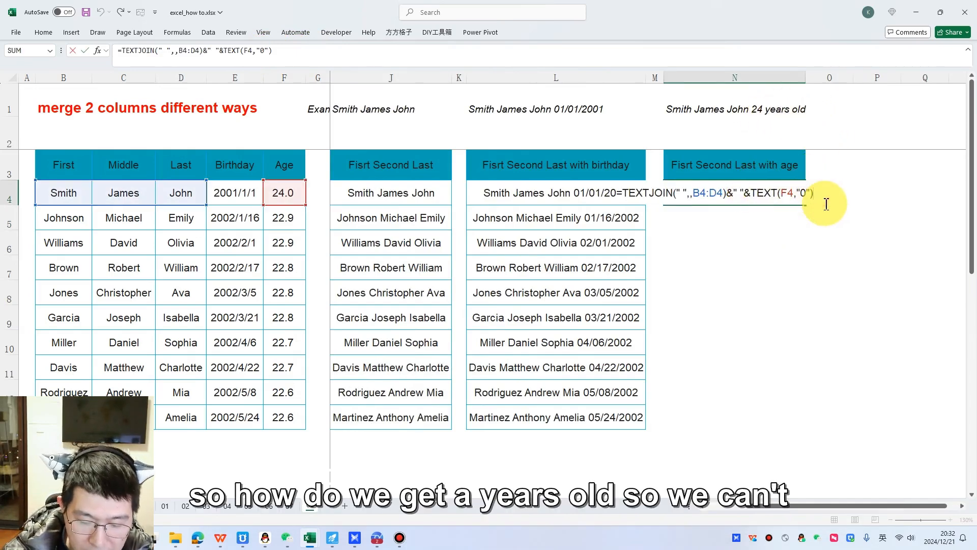
type("&")
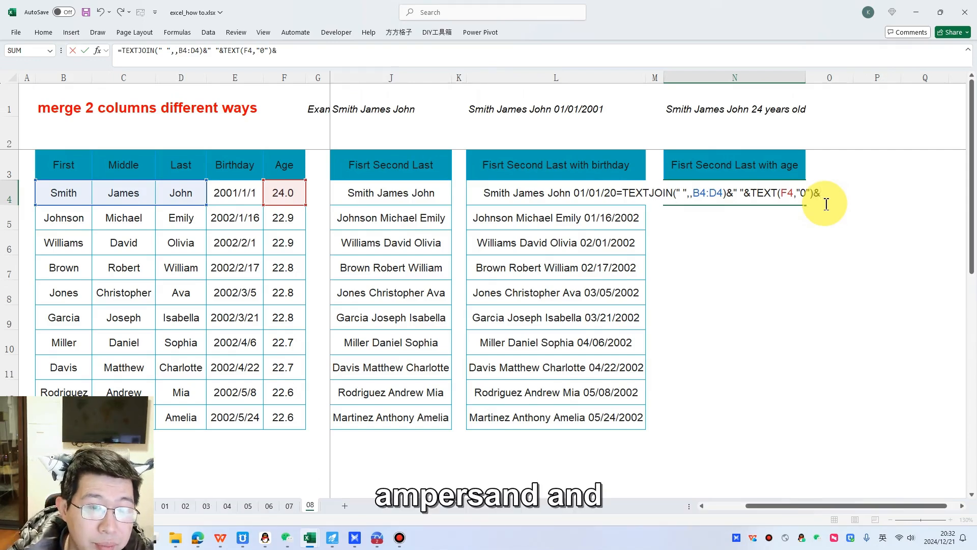
type("\"")
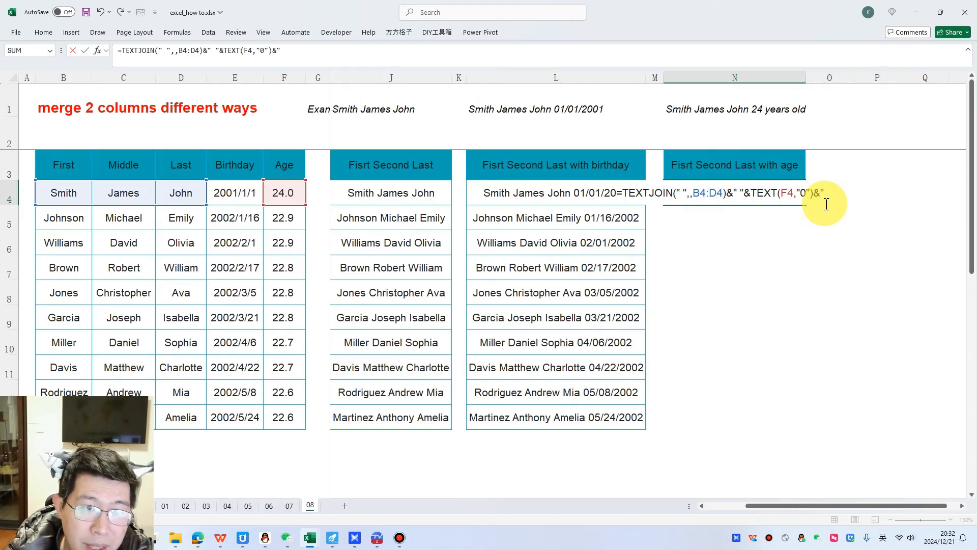
type(" YEA")
key("BackSpace")
key("BackSpace")
key("BackSpace")
type("YEA")
key("BackSpace")
key("BackSpace")
key("BackSpace")
key("Caps_Lock")
type("yea")
key("BackSpace")
key("BackSpace")
key("BackSpace")
type("yea")
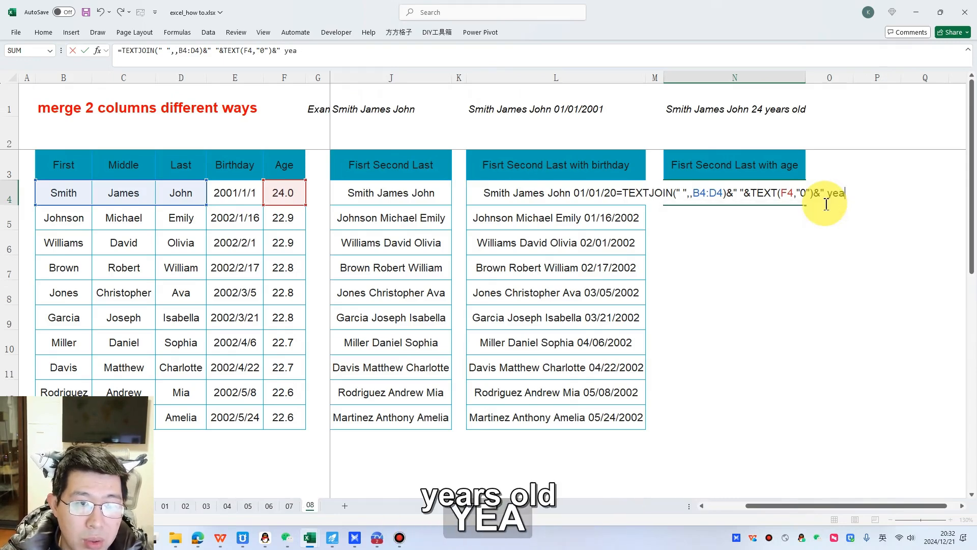
type("rs old")
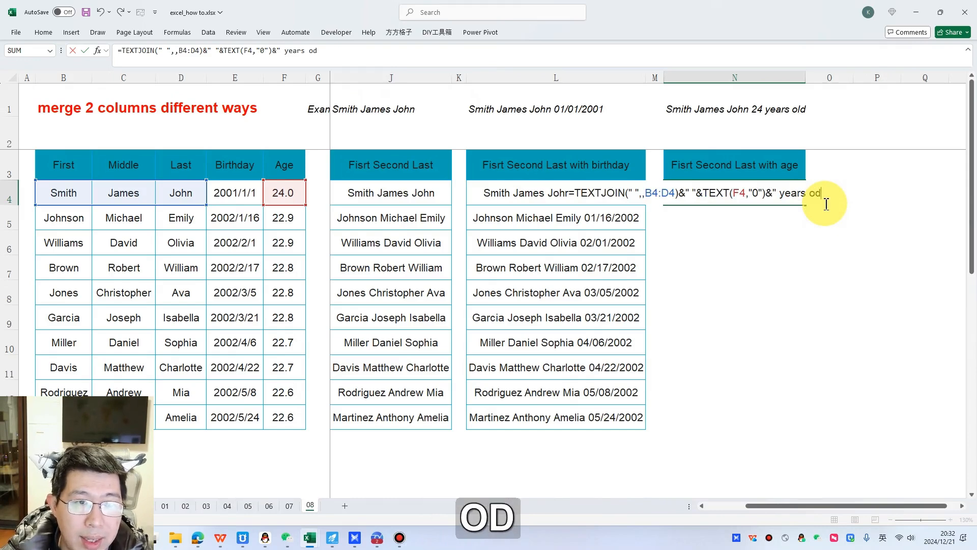
type("\"")
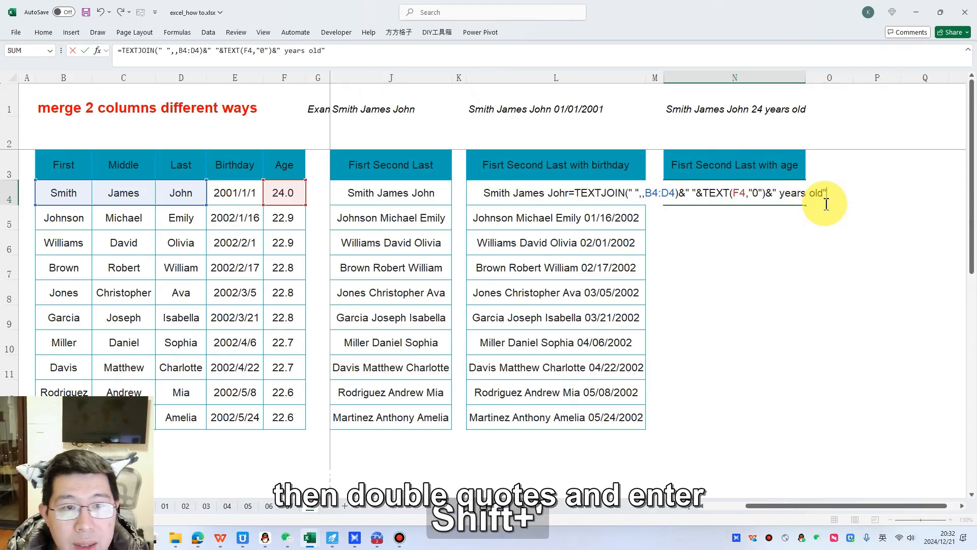
key("Return")
Step: AutoFit column N to its contents and fill N4's formula down through N13
left_click(781, 187)
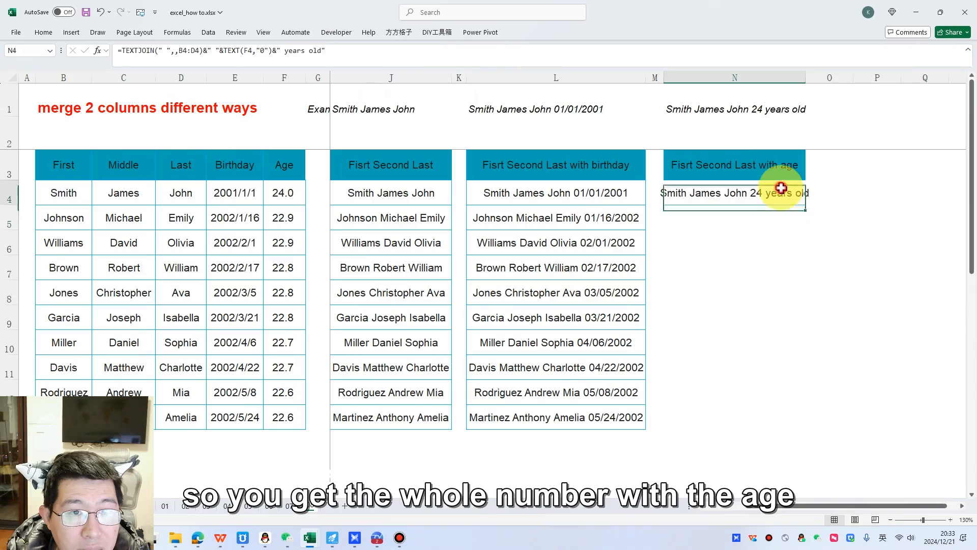
double_click(805, 77)
left_click(846, 217)
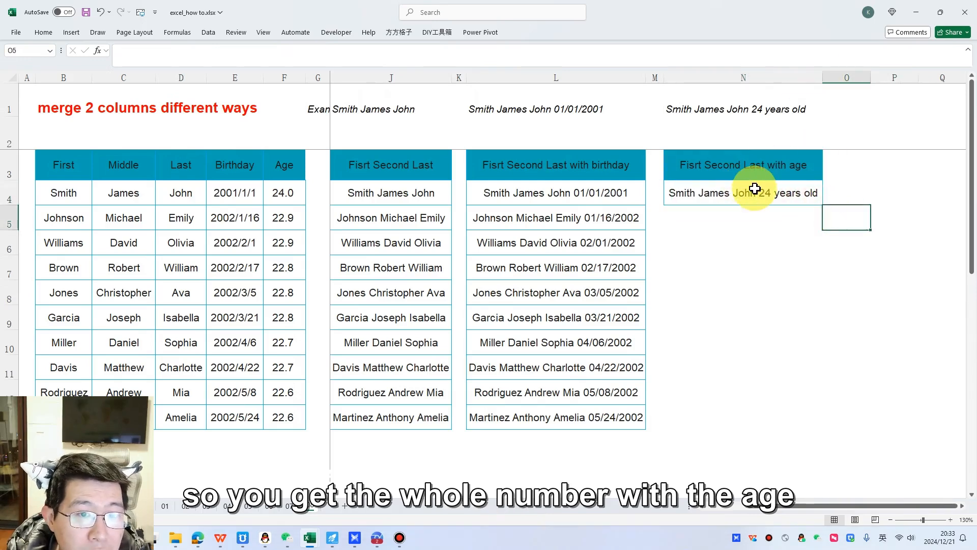
left_click(775, 194)
left_click_drag(822, 204, 811, 426)
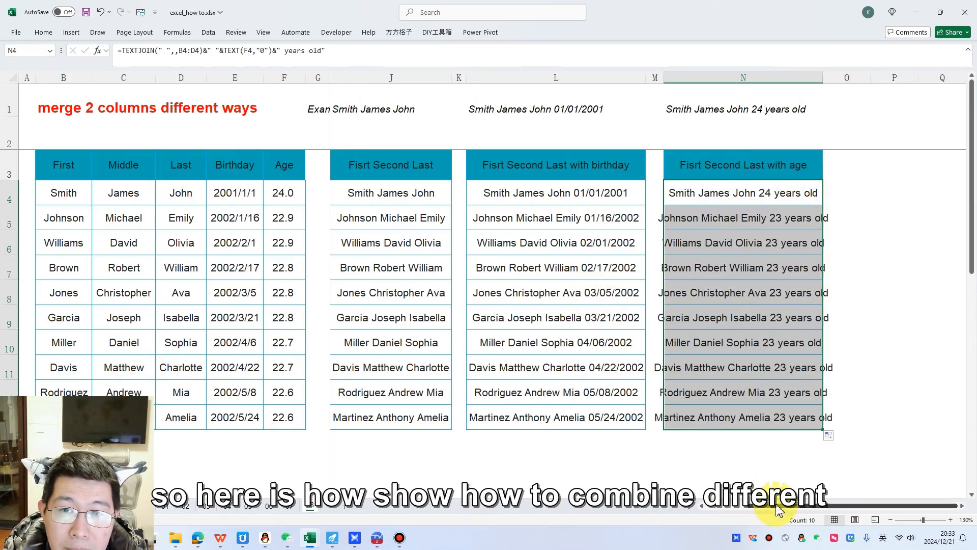
Step: Insert a blank column directly after the Age column, before the current column G
scroll(778, 509, "left", 2)
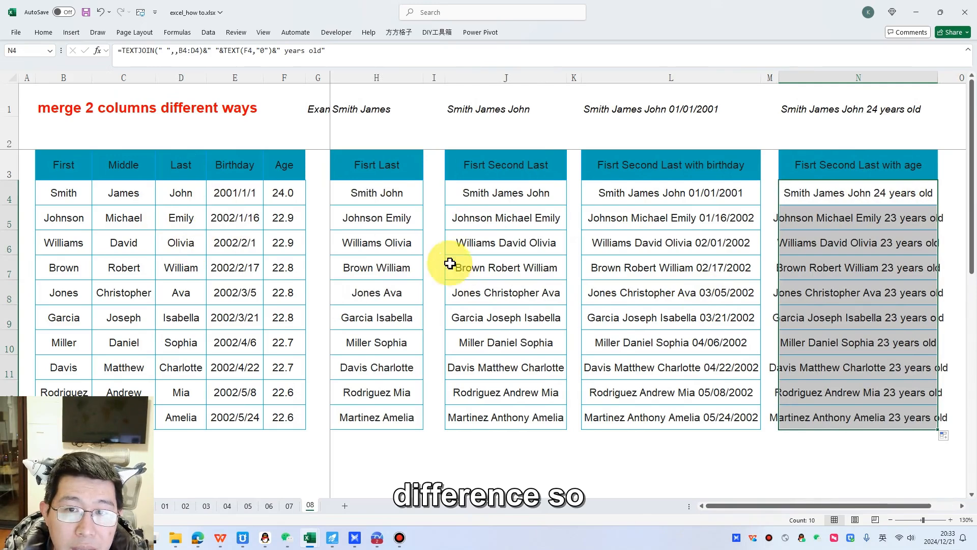
left_click(320, 74)
right_click(318, 79)
left_click(864, 191)
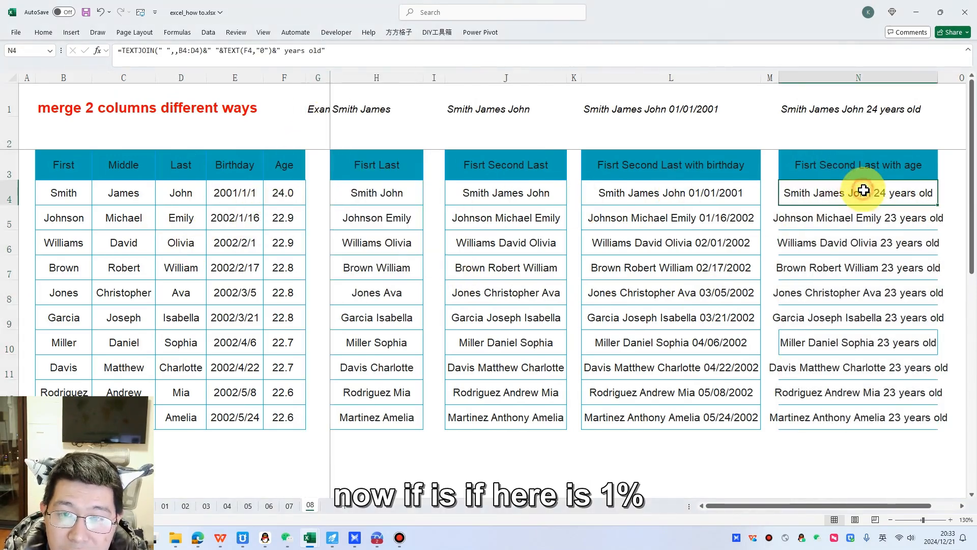
left_click(315, 73)
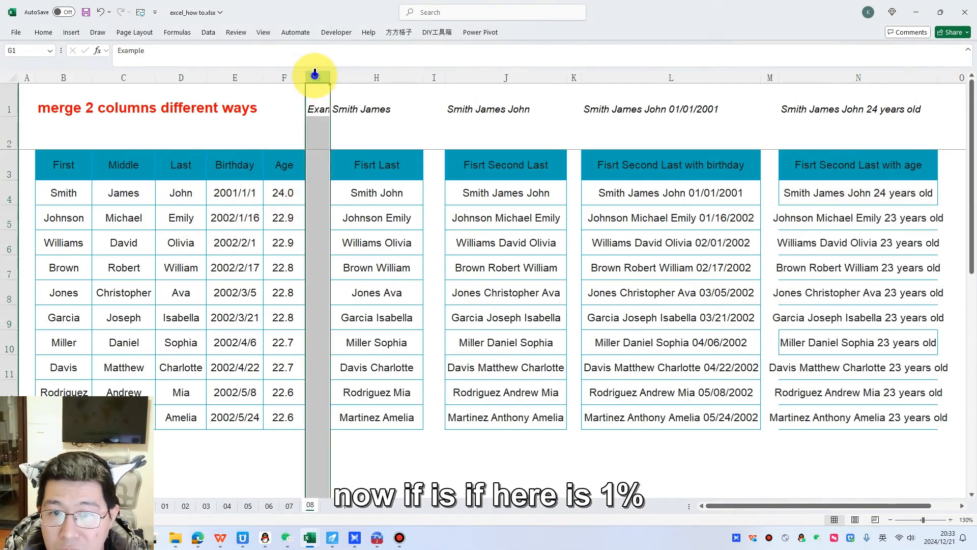
right_click(315, 74)
left_click(359, 200)
Step: Enter 1.5% in G4 of the new column
left_click(314, 199)
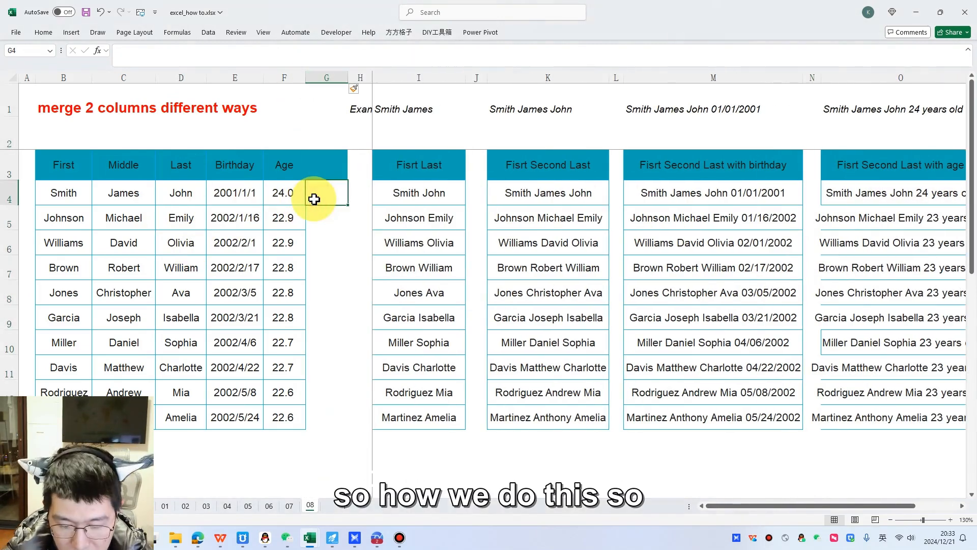
type("10")
key("BackSpace")
key("BackSpace")
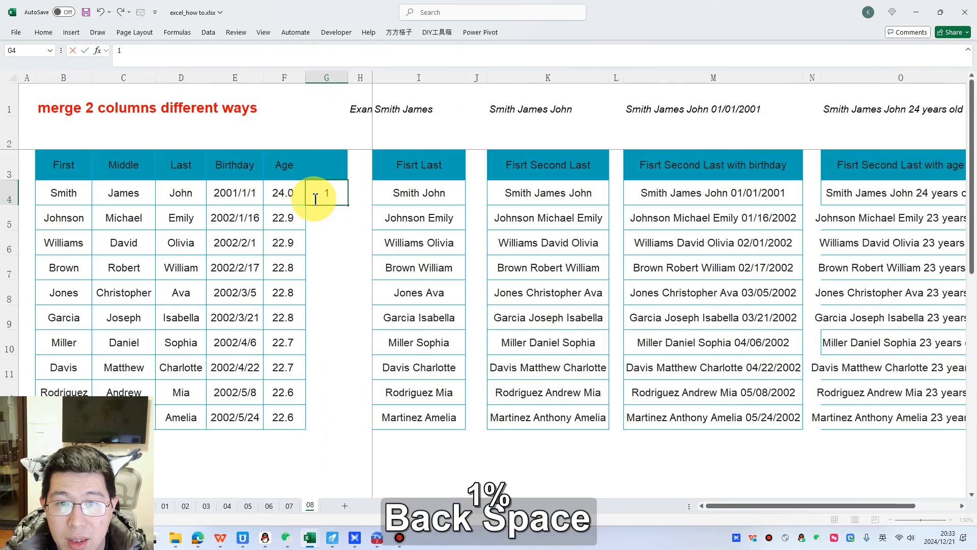
type(".5%")
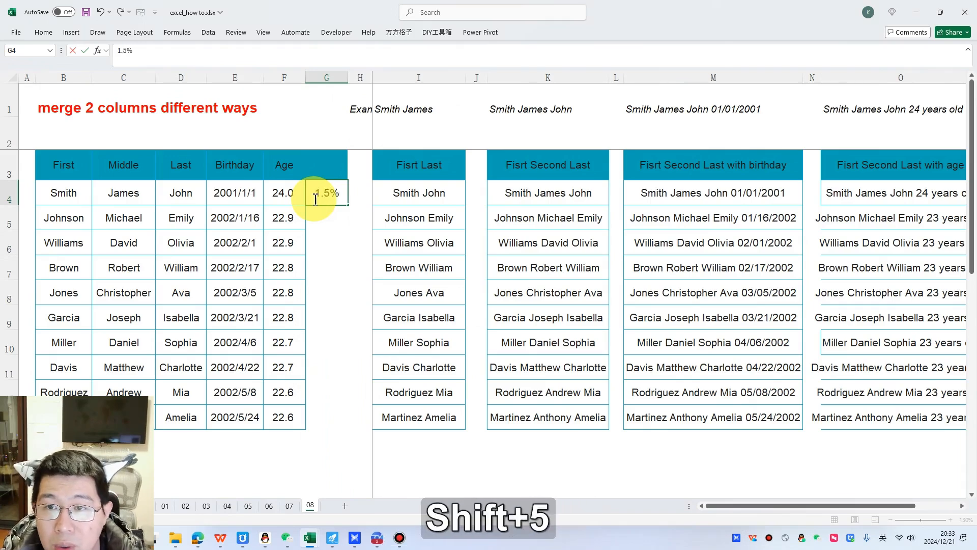
key("Up")
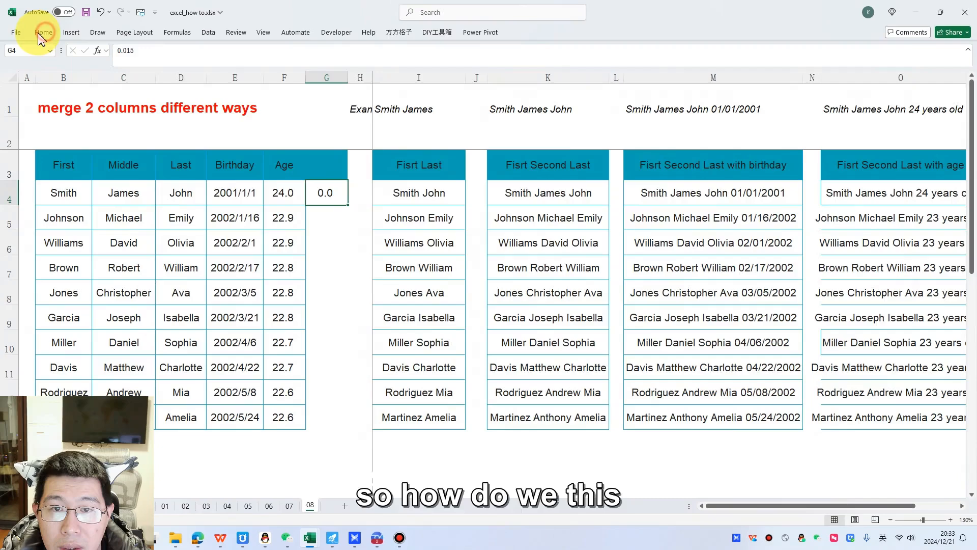
Step: Format G4 as a percentage with two decimal places
double_click(42, 33)
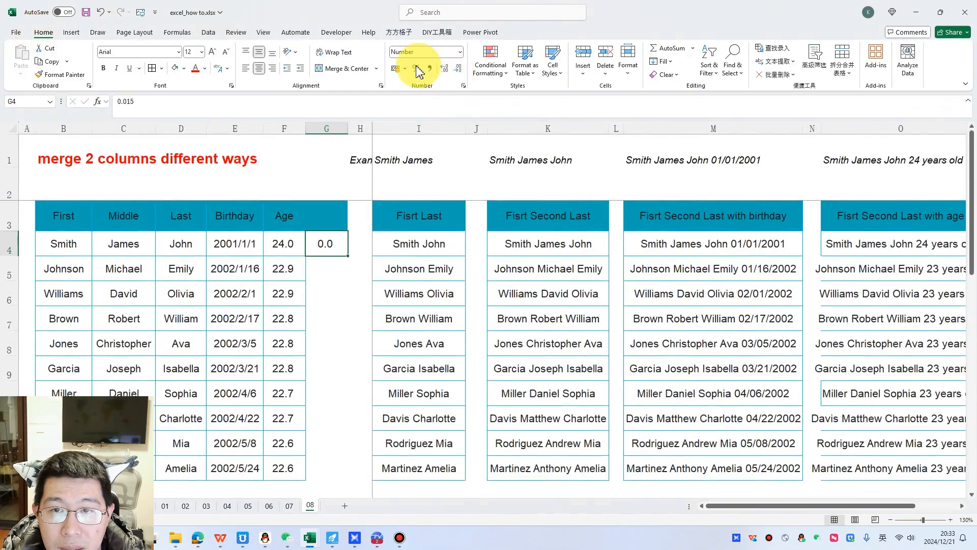
key("ctrl+F1")
left_click(421, 63)
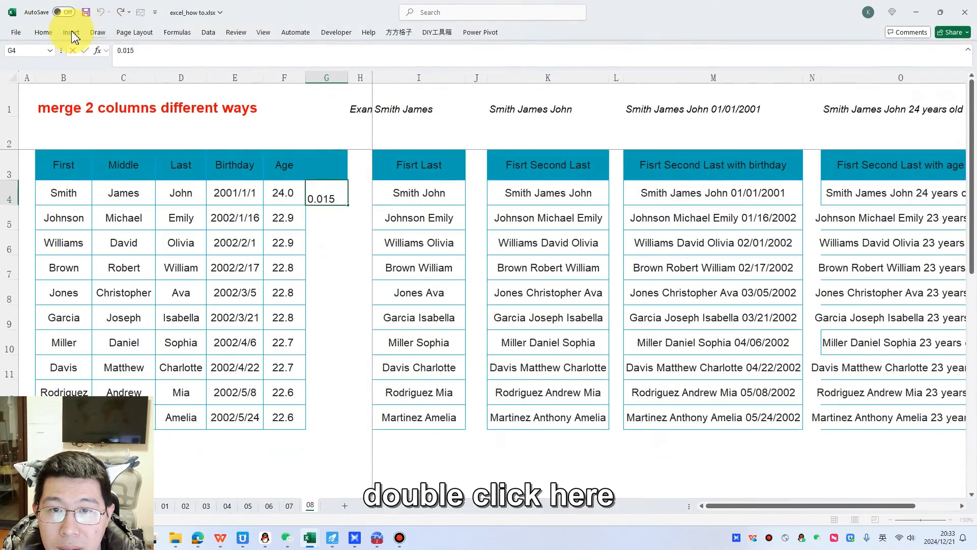
double_click(43, 32)
left_click(326, 245)
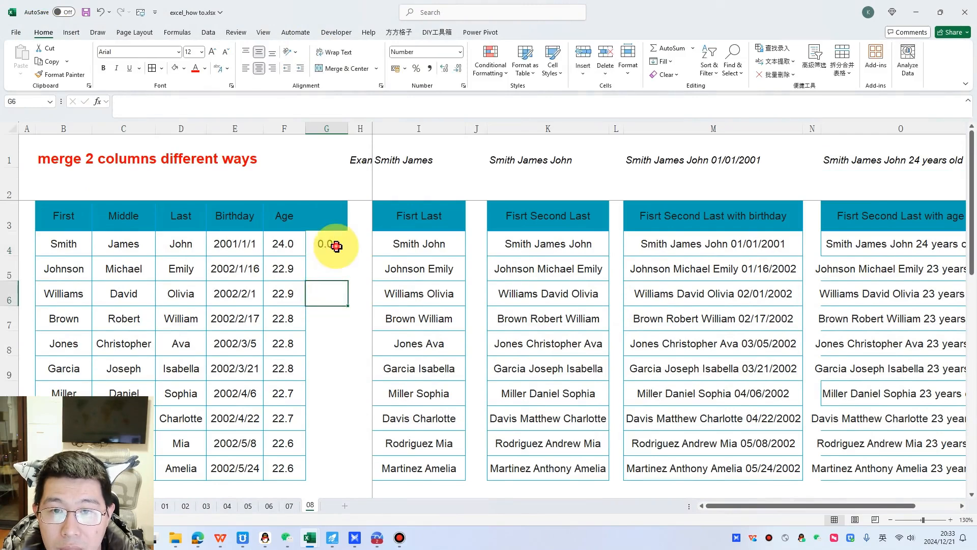
left_click(446, 70)
Step: Copy the complete formula text from O4, the first entry in the names-with-age column, leaving that cell unchanged
left_click(697, 333)
key("Right")
key("Right")
key("Right")
key("Right")
key("Right")
key("Right")
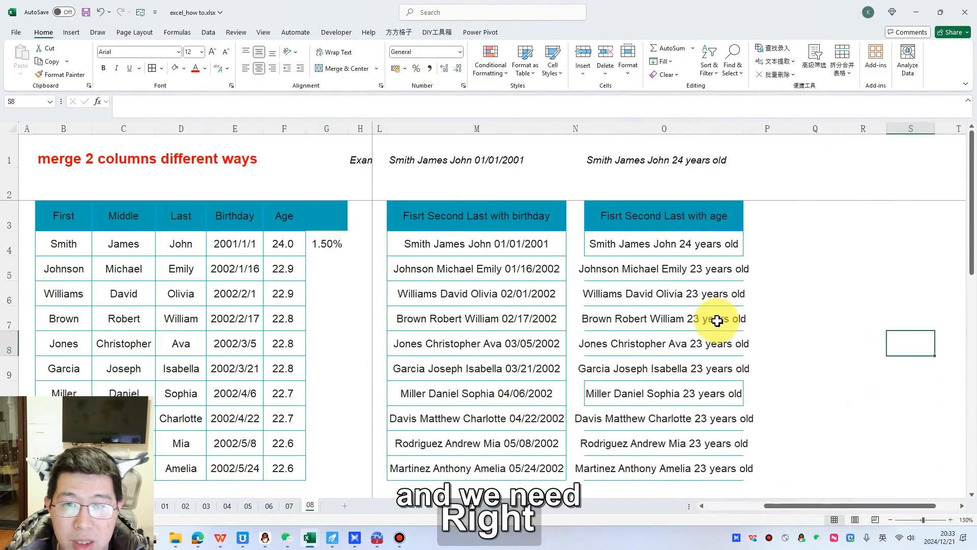
scroll(556, 272, "right", 2)
left_click(529, 244)
left_click_drag(382, 100, 53, 38)
key("ctrl+c")
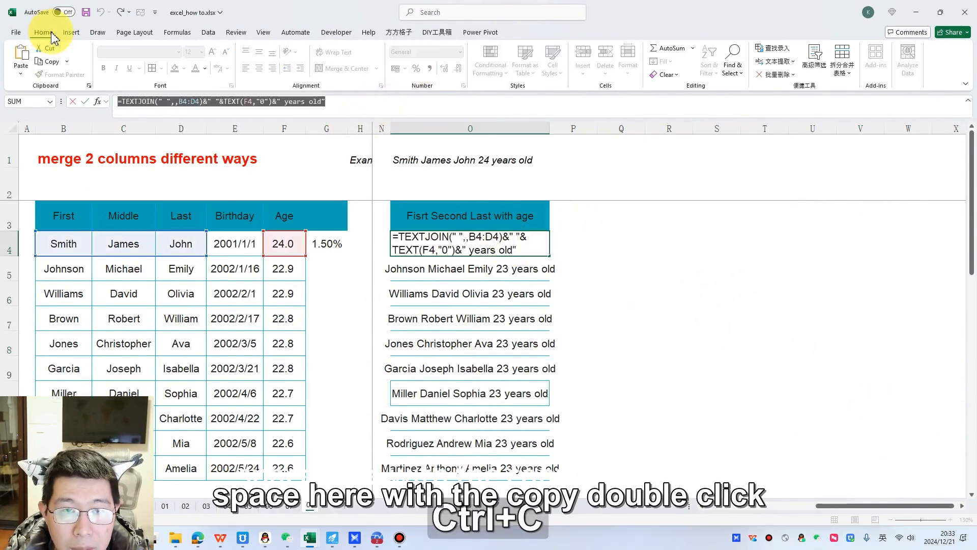
key("Return")
Step: Paste the copied formula text into Q4 and widen column Q to fit the combined text
left_click(590, 243)
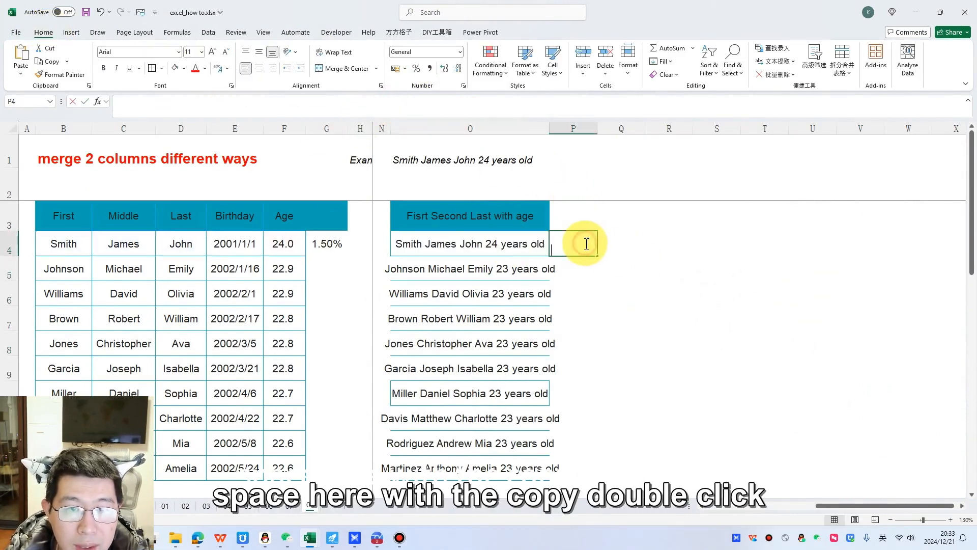
double_click(613, 243)
key("ctrl+v")
key("Return")
left_click(620, 224)
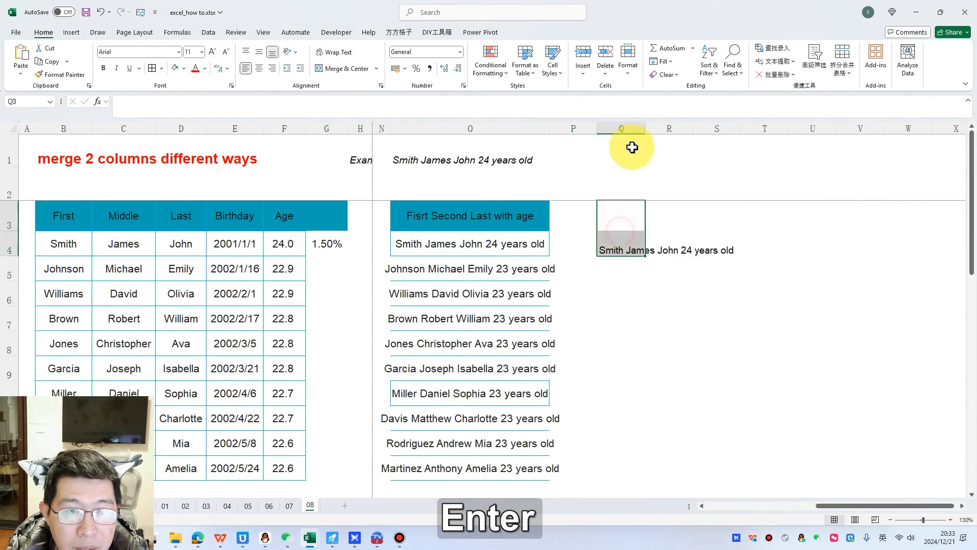
left_click_drag(646, 127, 801, 281)
Step: In Q4's TEXT function, replace the F4 reference with G4 and change the format to "0%"
double_click(687, 248)
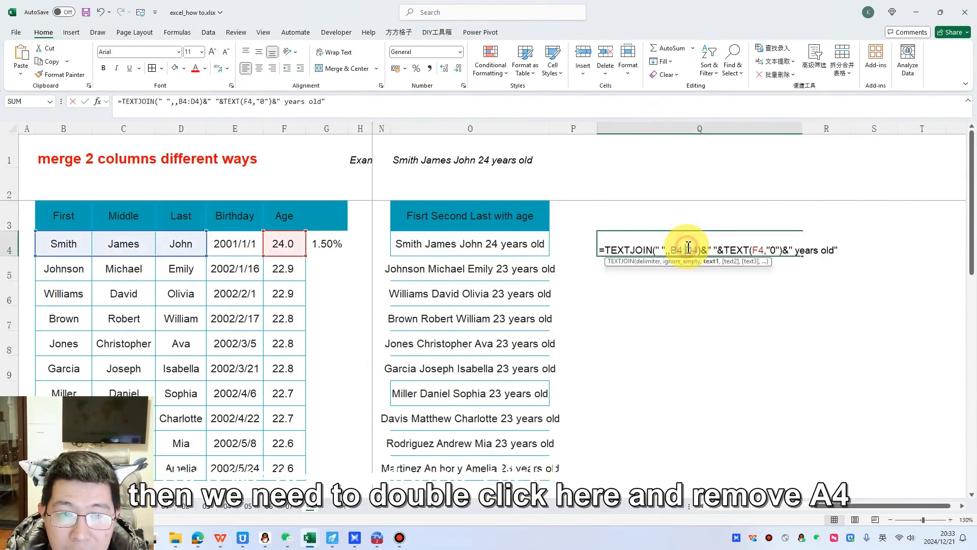
double_click(762, 249)
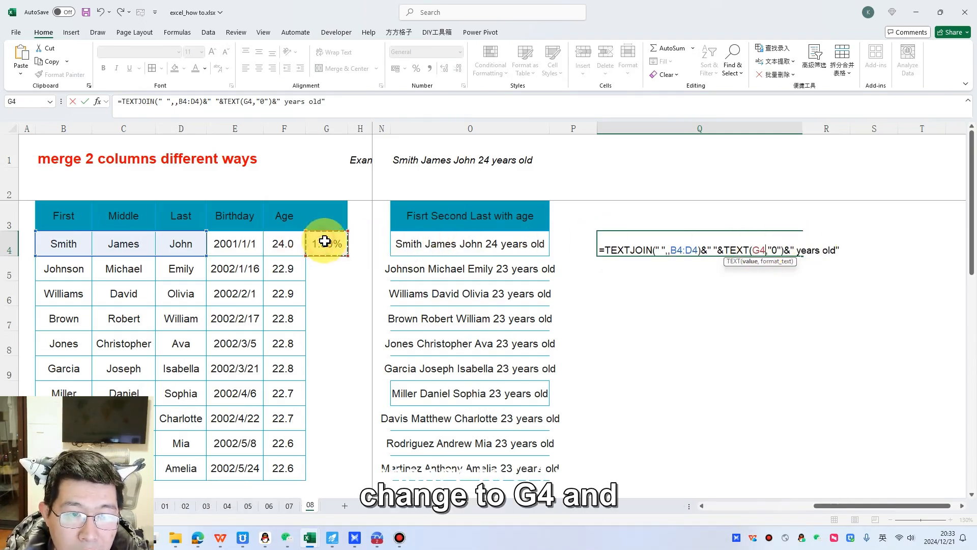
double_click(776, 249)
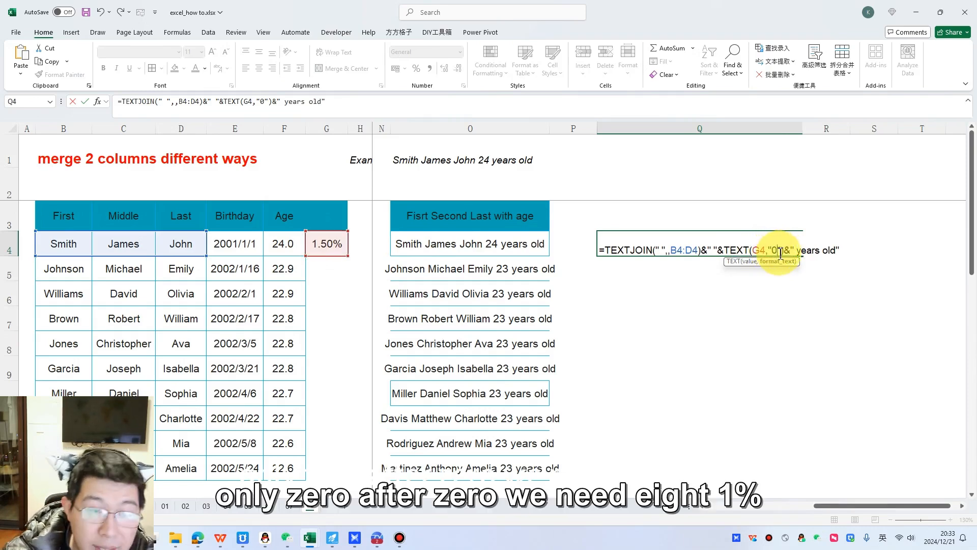
type("%^")
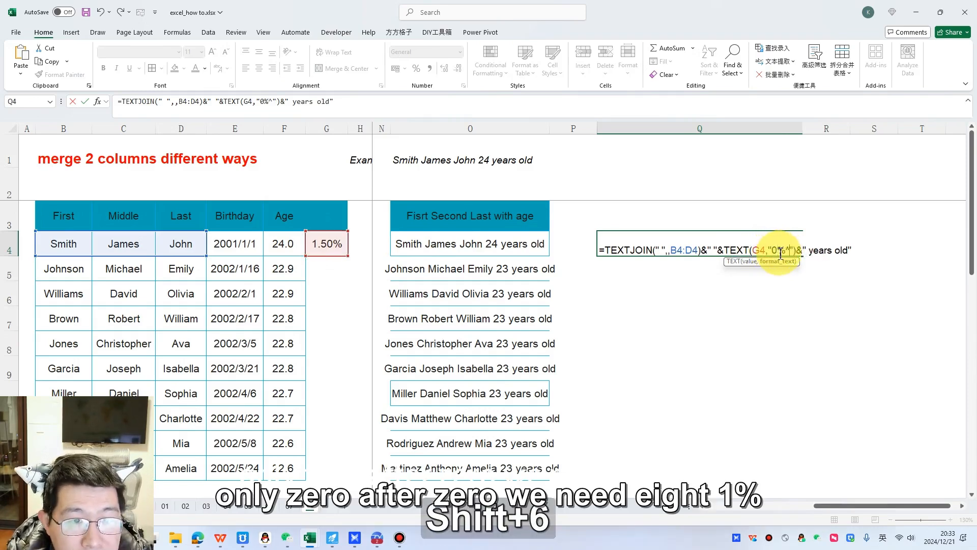
key("BackSpace")
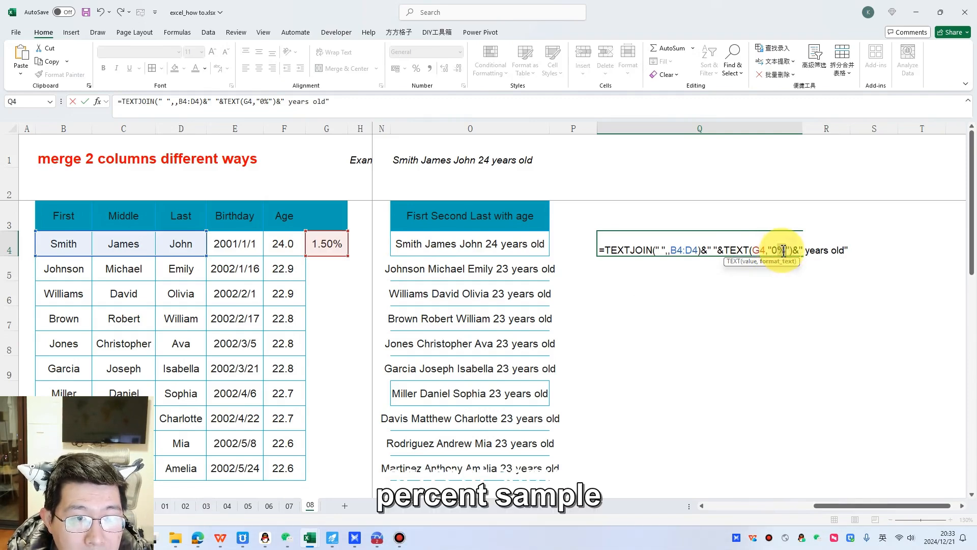
Step: Remove &" years old" from the end of Q4's formula and commit it
left_click_drag(795, 250, 957, 270)
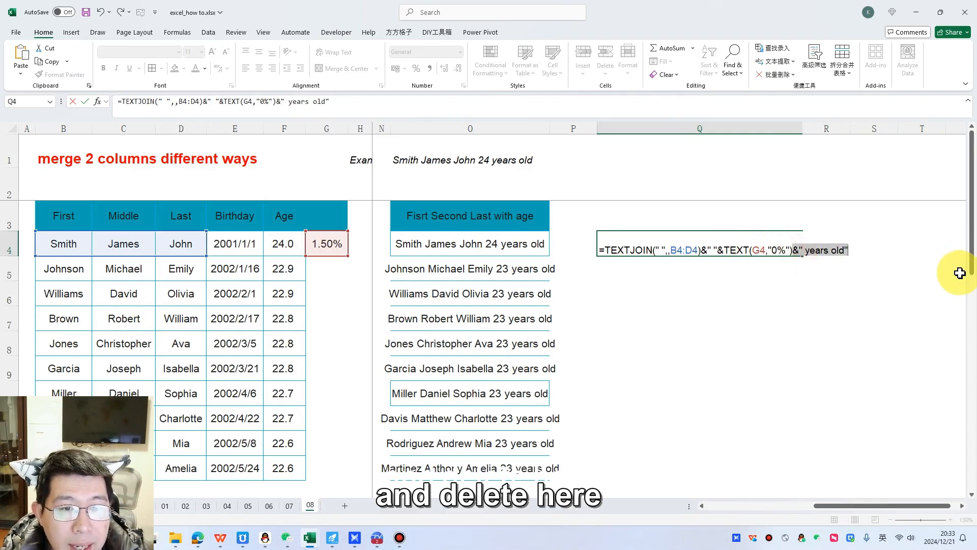
key("BackSpace")
key("Return")
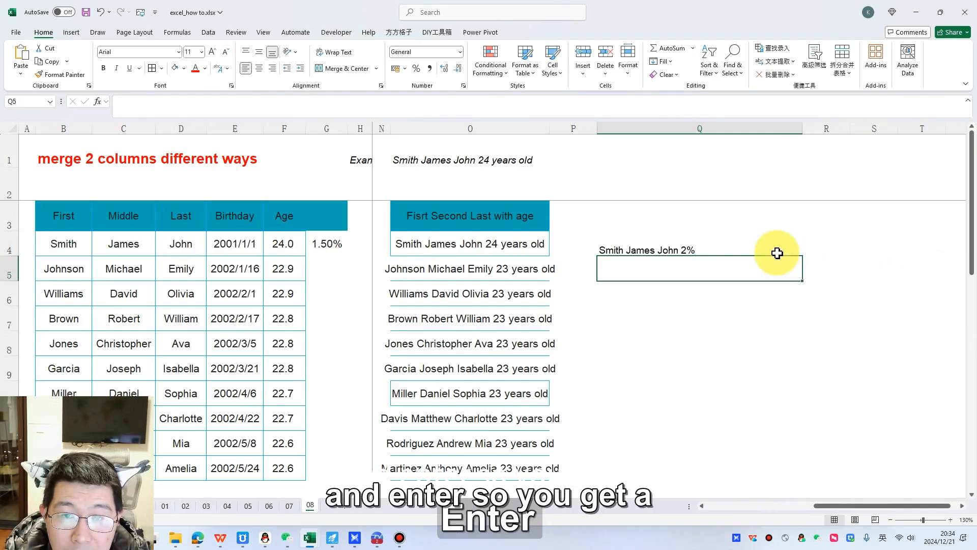
Step: Fill Q4's formula down through Q13
left_click(724, 243)
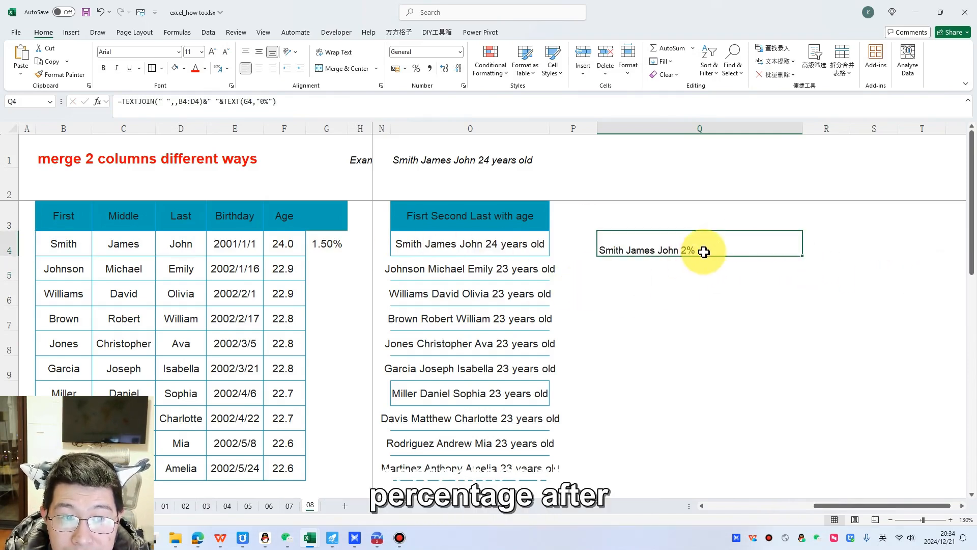
left_click_drag(801, 256, 780, 479)
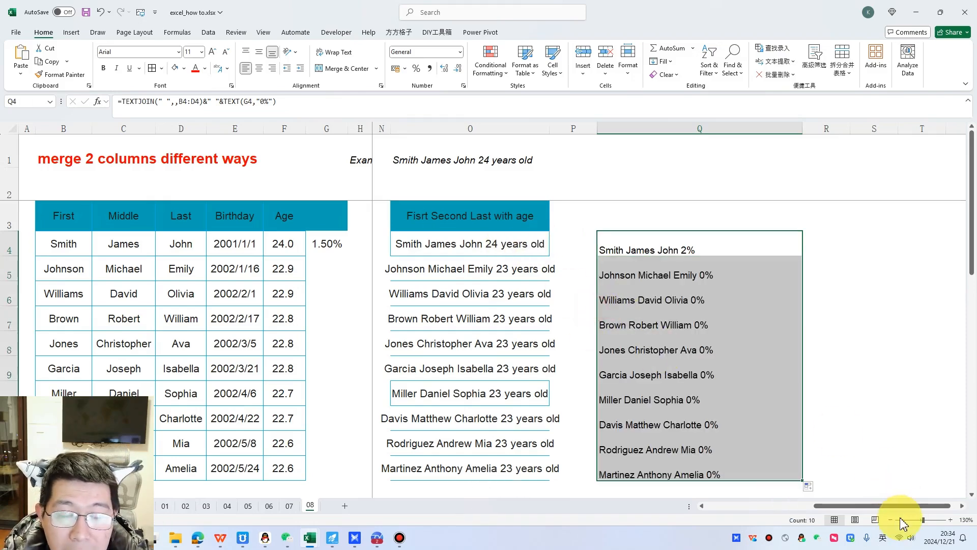
left_click_drag(903, 506, 625, 509)
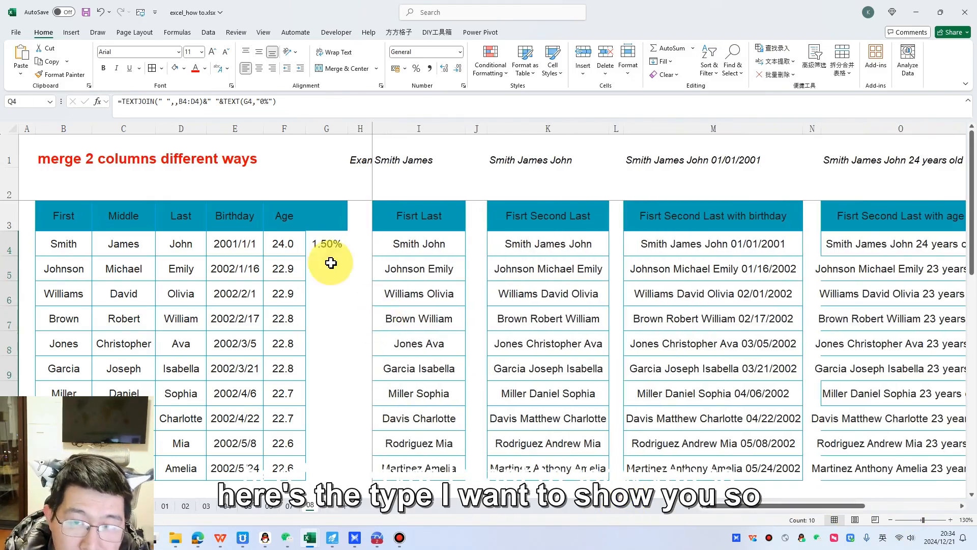